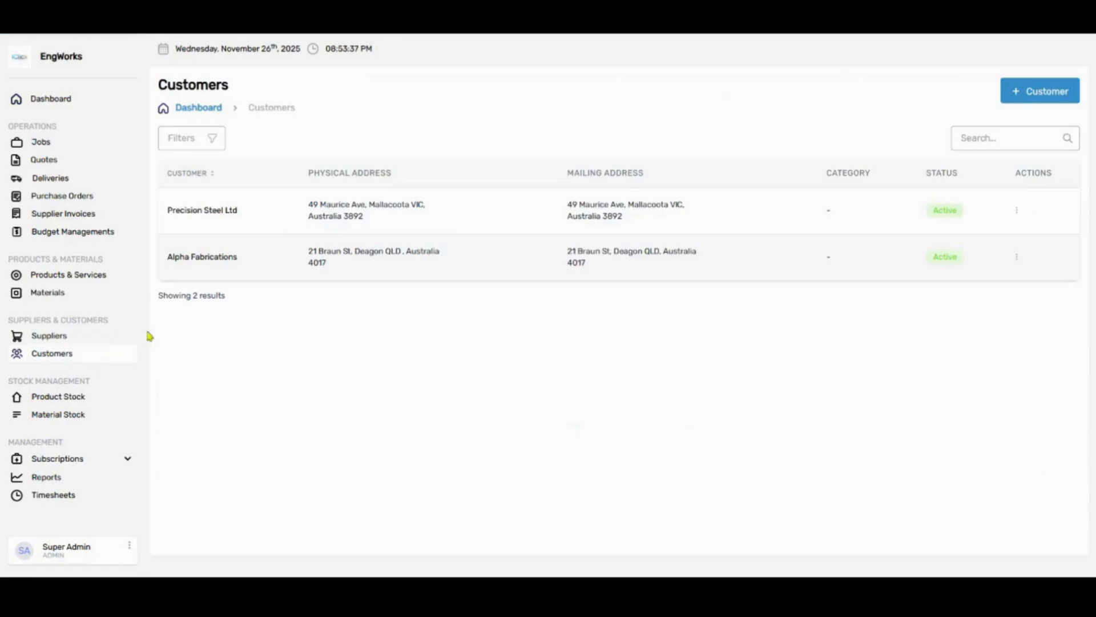
- Examine the fields of the blank new-customer form and open the existing Alpha Fabrications customer record
{"action": "left_click", "coordinate": [1014, 100]}
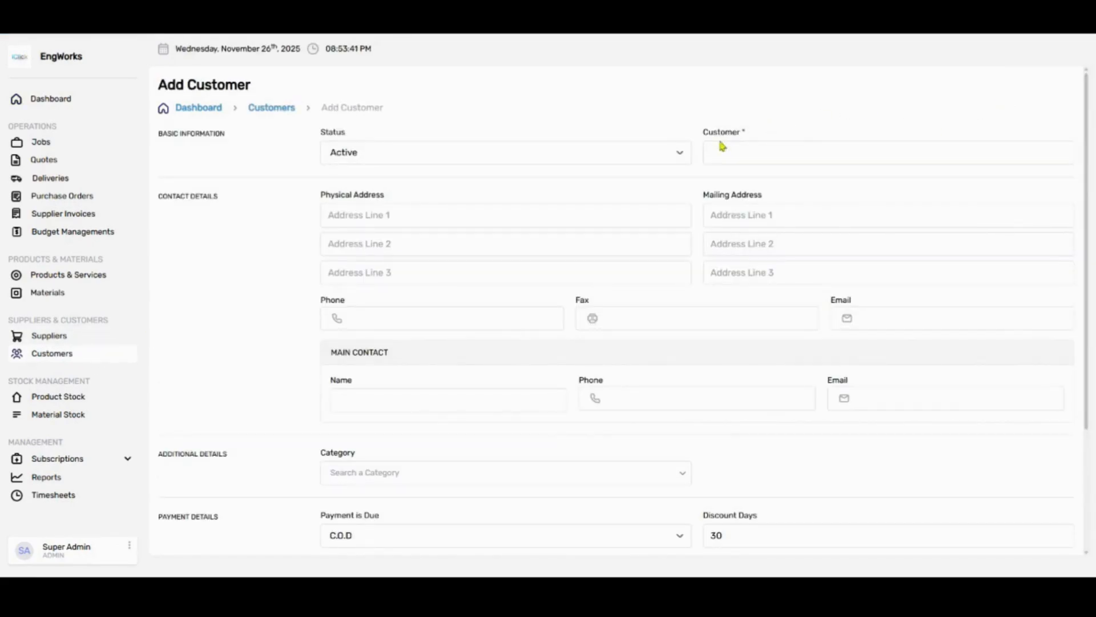
{"action": "scroll", "coordinate": [680, 161], "scroll_direction": "down", "scroll_amount": 3}
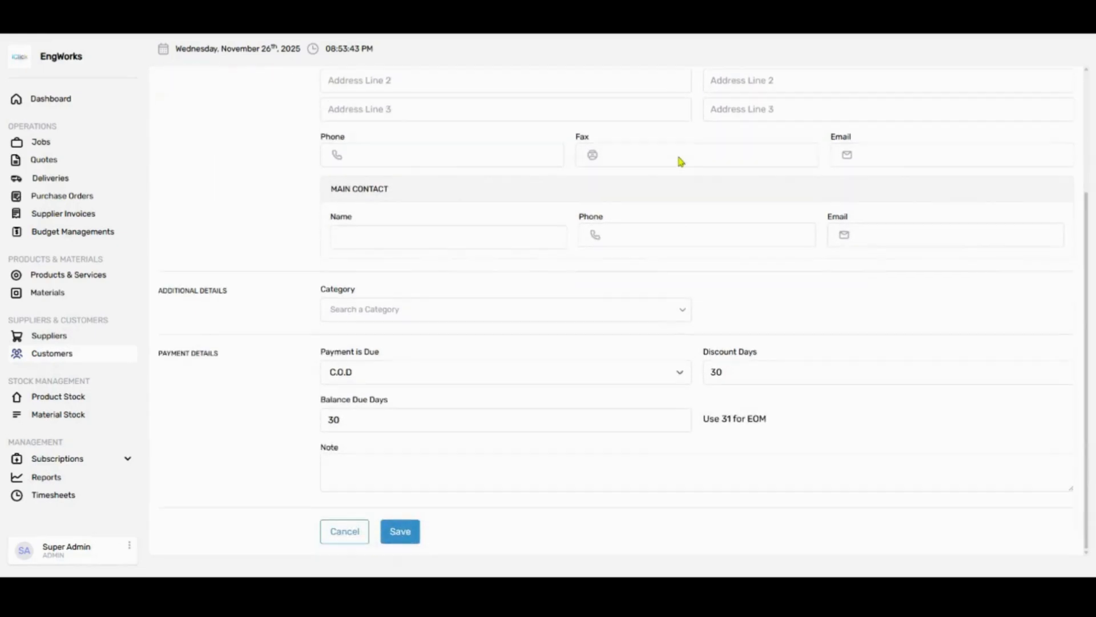
{"action": "left_click", "coordinate": [98, 357]}
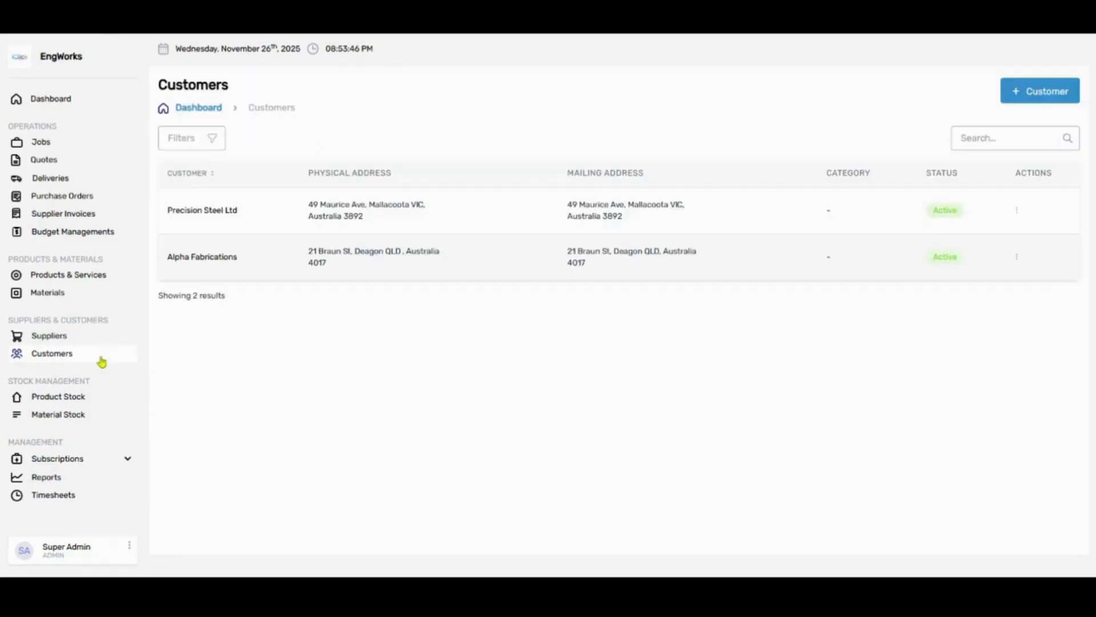
{"action": "left_click", "coordinate": [1017, 258]}
{"action": "left_click", "coordinate": [976, 301]}
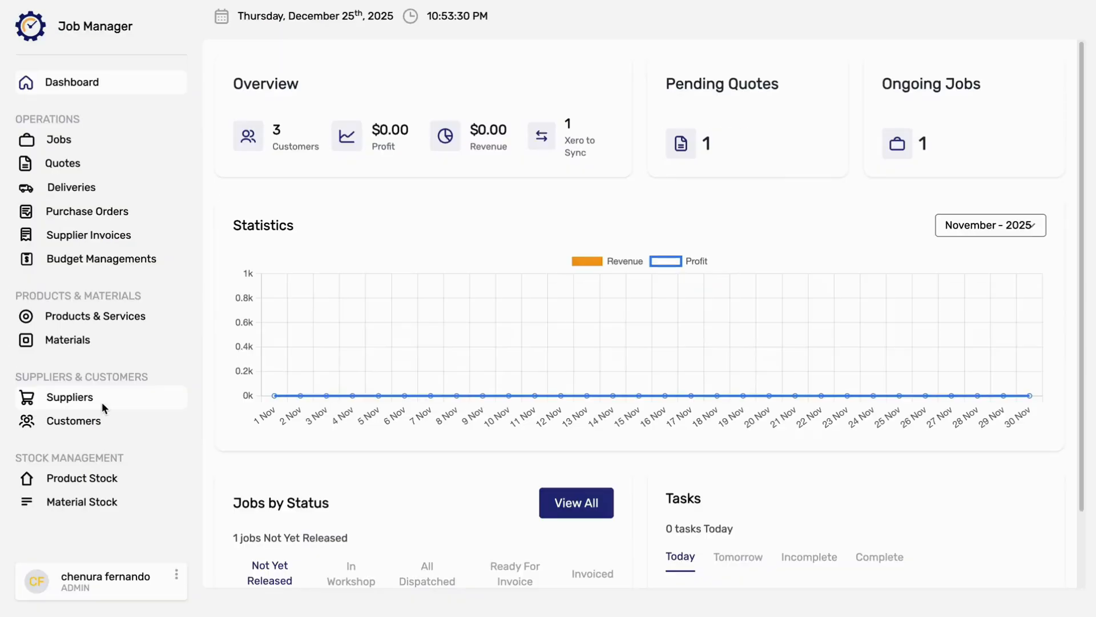
- Start a new supplier named Metal Co and begin filling in the first line of its physical address
{"action": "left_click", "coordinate": [85, 399]}
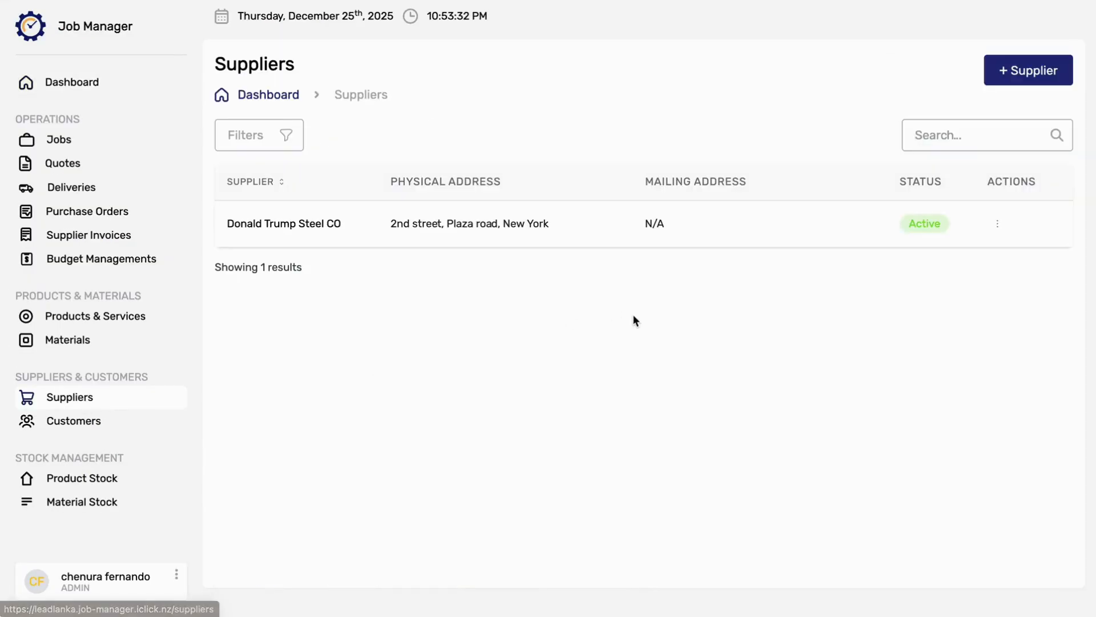
{"action": "left_click", "coordinate": [1028, 70]}
{"action": "left_click", "coordinate": [774, 149]}
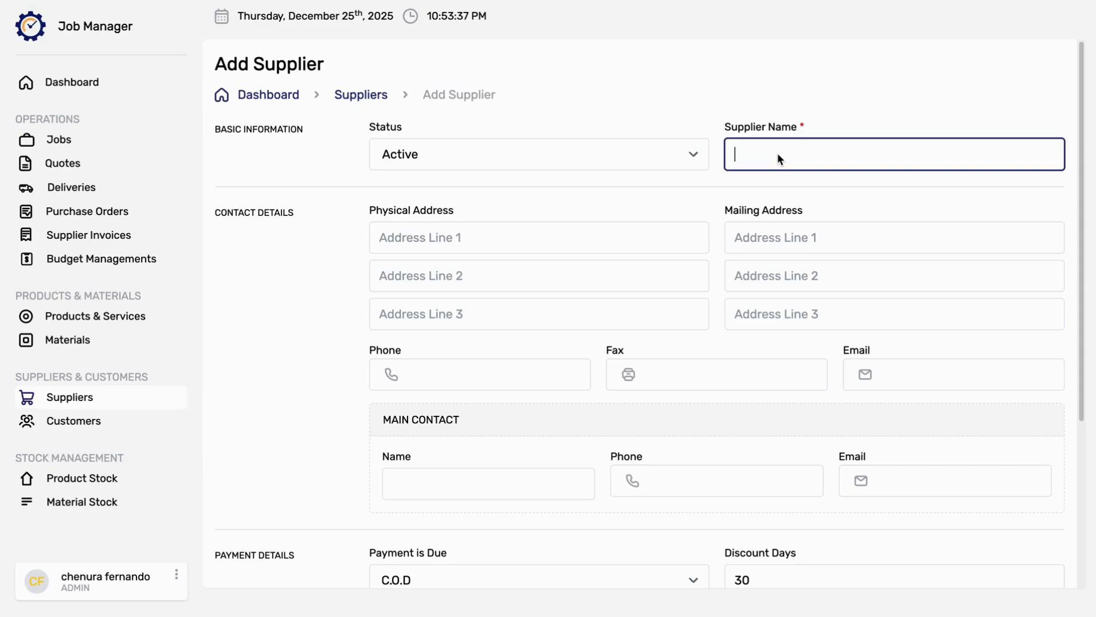
{"action": "type", "text": "Metal Co"}
{"action": "left_click", "coordinate": [608, 234]}
{"action": "type", "text": "20"}
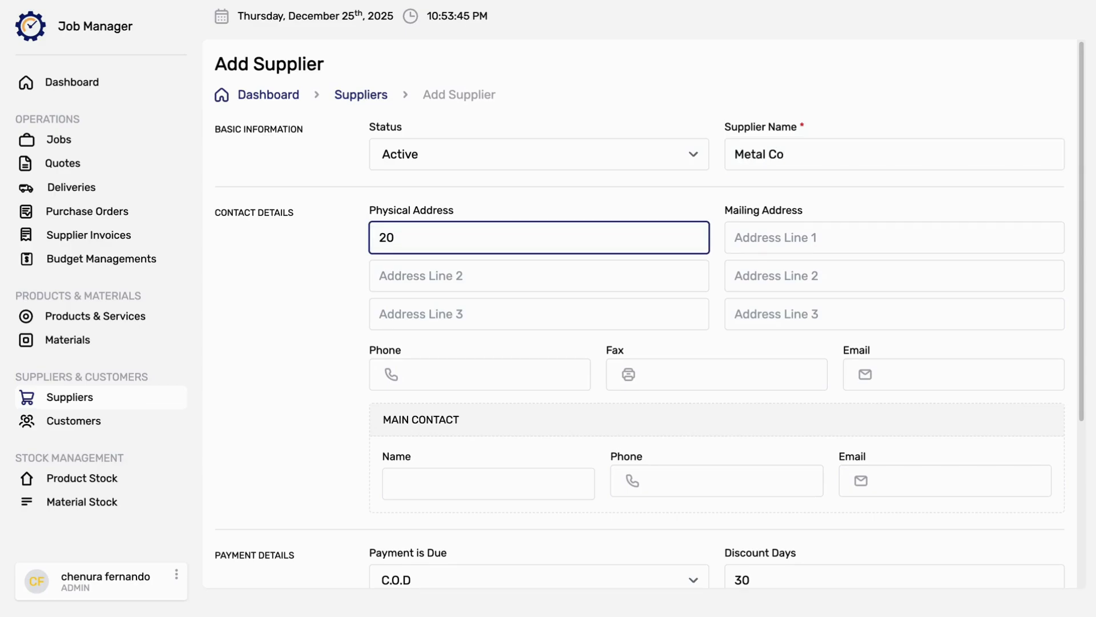
{"action": "type", "text": " rd"}
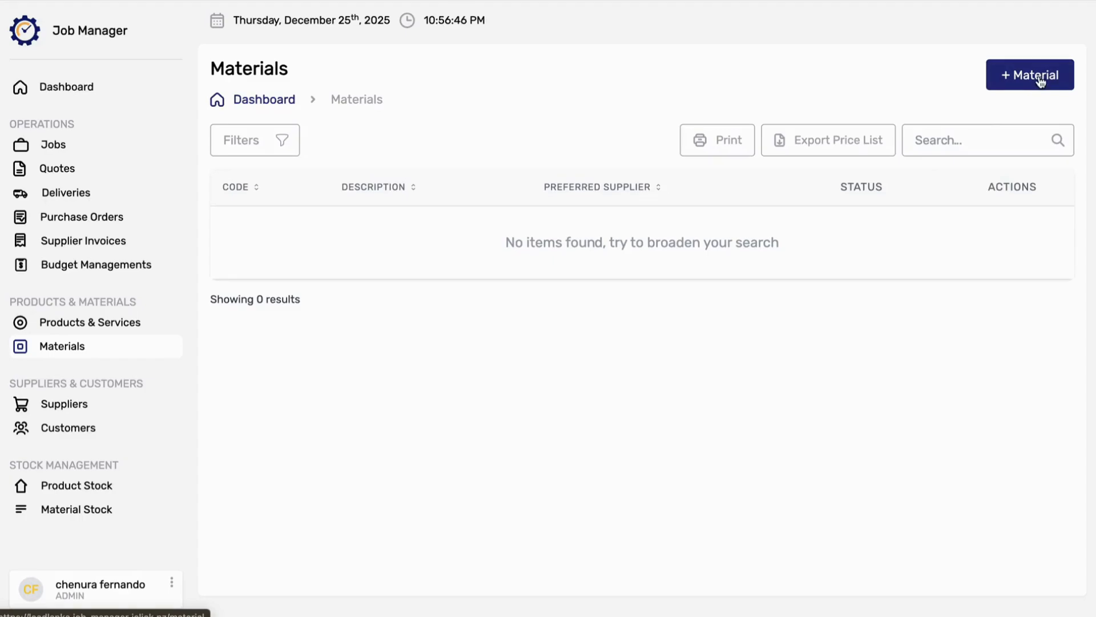
- Start a new material with code 1321, supplier Donald Trump Steel CO and description "hello metal"
{"action": "left_click", "coordinate": [1040, 80]}
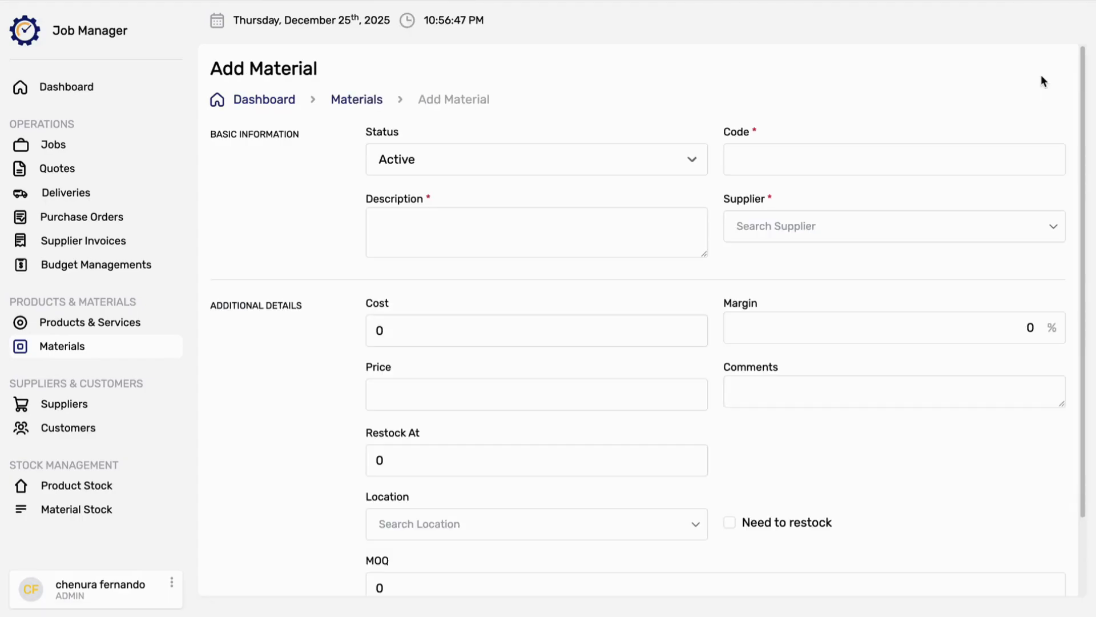
{"action": "left_click", "coordinate": [837, 164]}
{"action": "type", "text": "1321"}
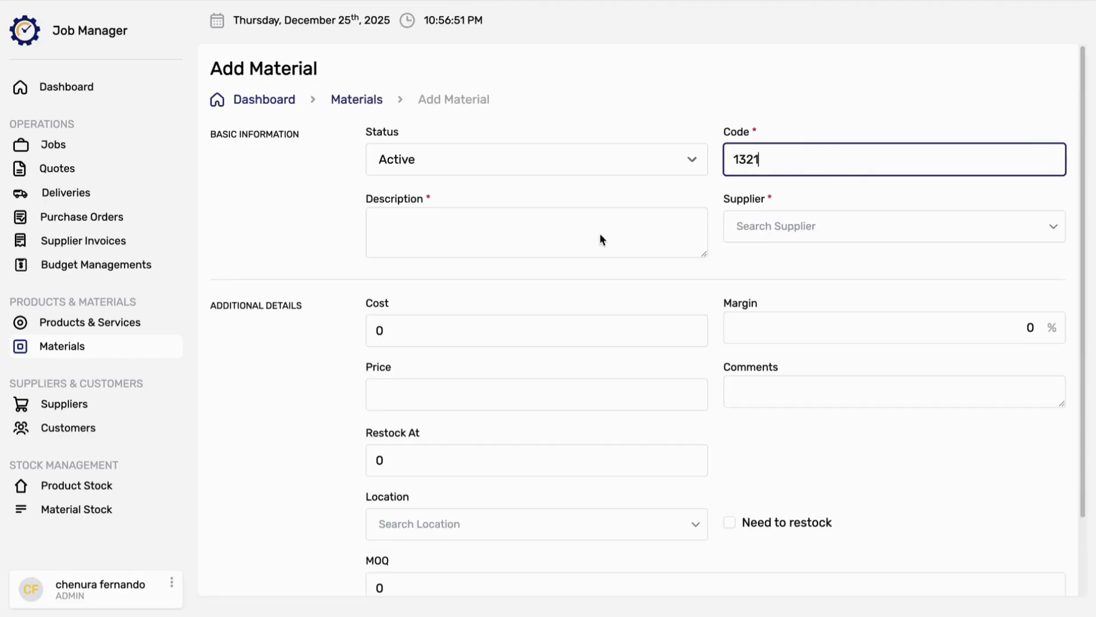
{"action": "left_click", "coordinate": [817, 226]}
{"action": "left_click", "coordinate": [816, 297]}
{"action": "left_click", "coordinate": [529, 226]}
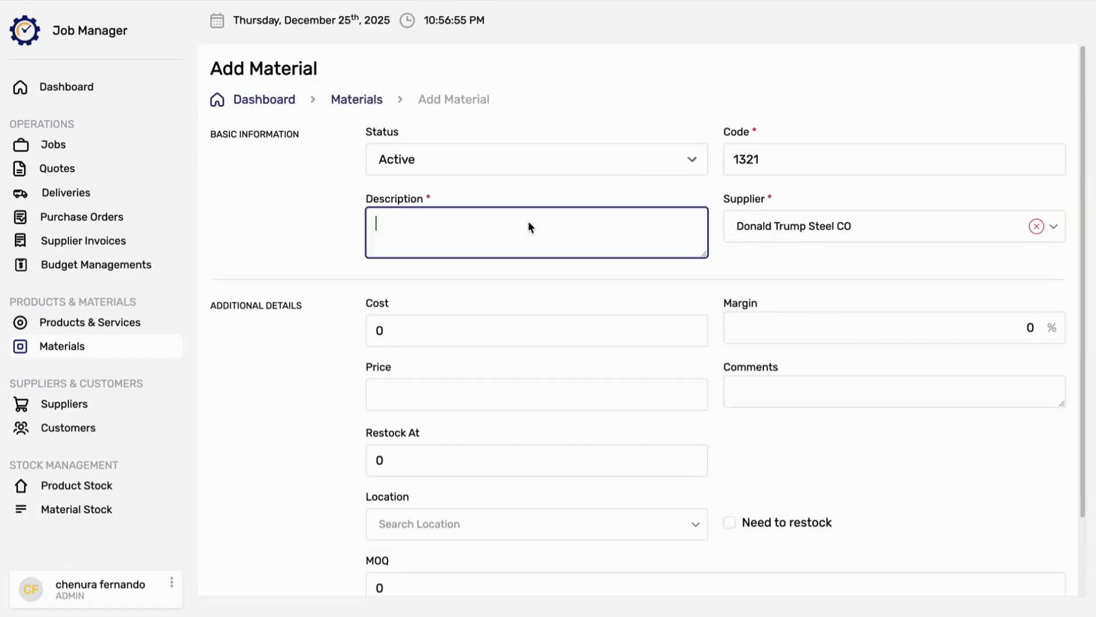
{"action": "type", "text": "hello metal"}
- Set the new material's cost to 10 and its margin to 20%
{"action": "left_click", "coordinate": [489, 327]}
{"action": "type", "text": "1"}
{"action": "left_click", "coordinate": [782, 327]}
{"action": "type", "text": "2"}
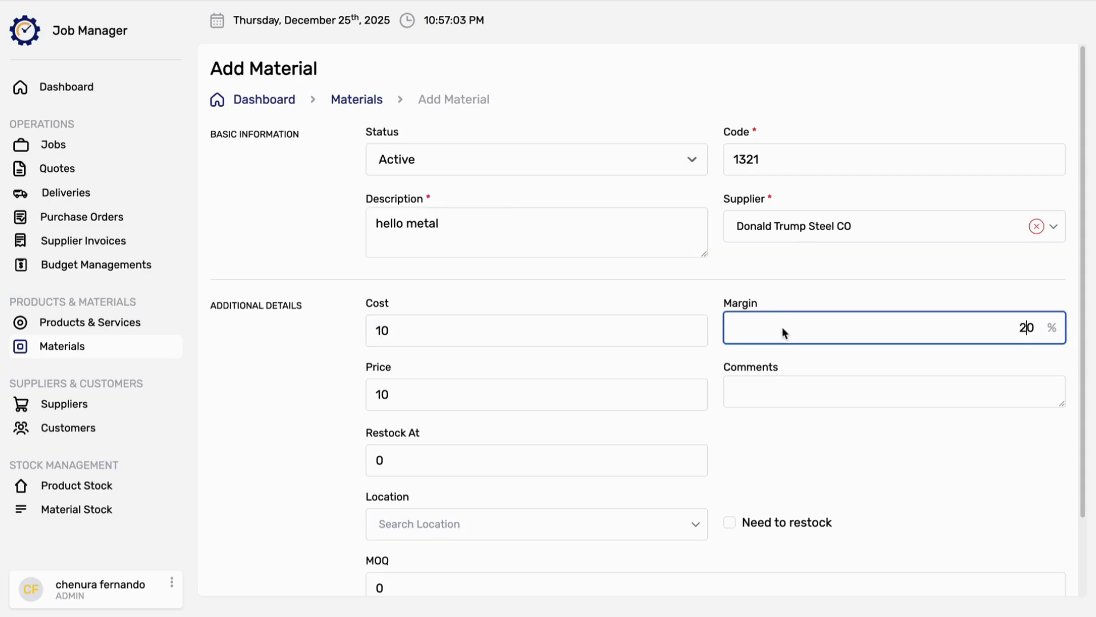
{"action": "scroll", "coordinate": [610, 297], "scroll_direction": "down", "scroll_amount": 2}
{"action": "key", "text": "Tab"}
- Set the material's restock level to 10 and its MOQ to 10, and save the material
{"action": "left_click", "coordinate": [497, 376]}
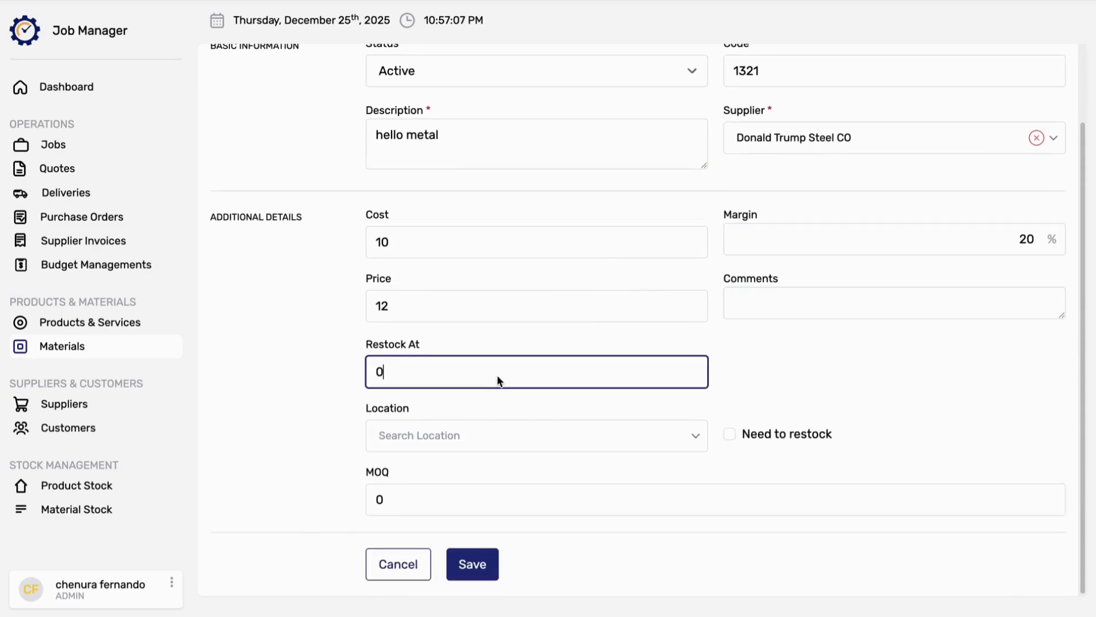
{"action": "type", "text": "1"}
{"action": "left_click", "coordinate": [489, 447]}
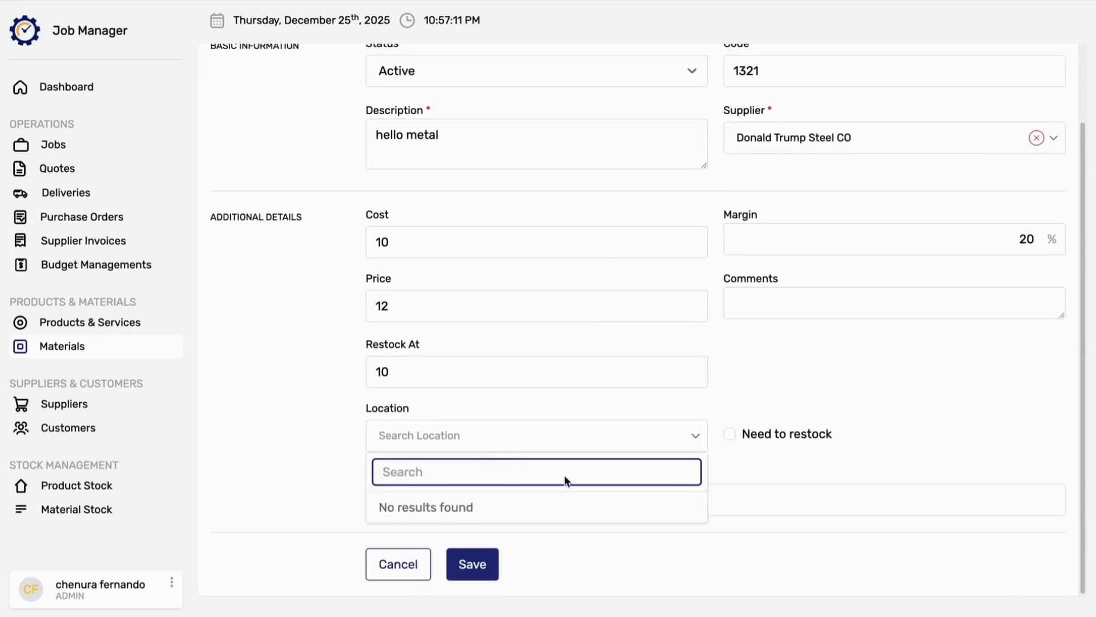
{"action": "left_click", "coordinate": [417, 503]}
{"action": "type", "text": "10"}
{"action": "left_click", "coordinate": [477, 563]}
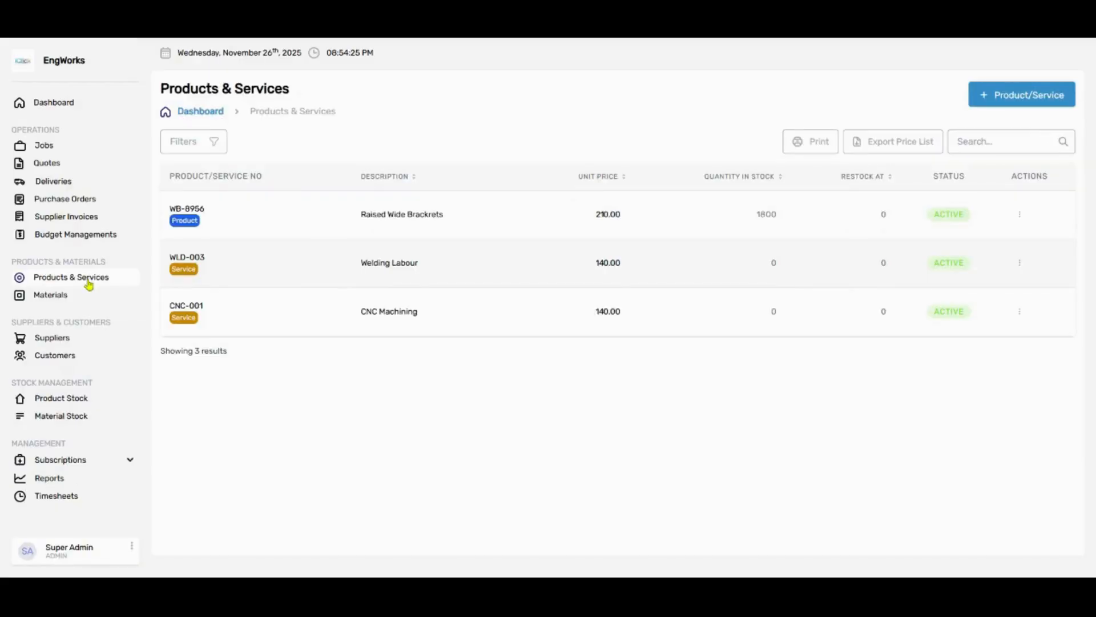
- Open the Raised Wide Brackrets product for editing and choose Top Shelf as its stock location
{"action": "left_click", "coordinate": [1020, 214]}
{"action": "left_click", "coordinate": [952, 265]}
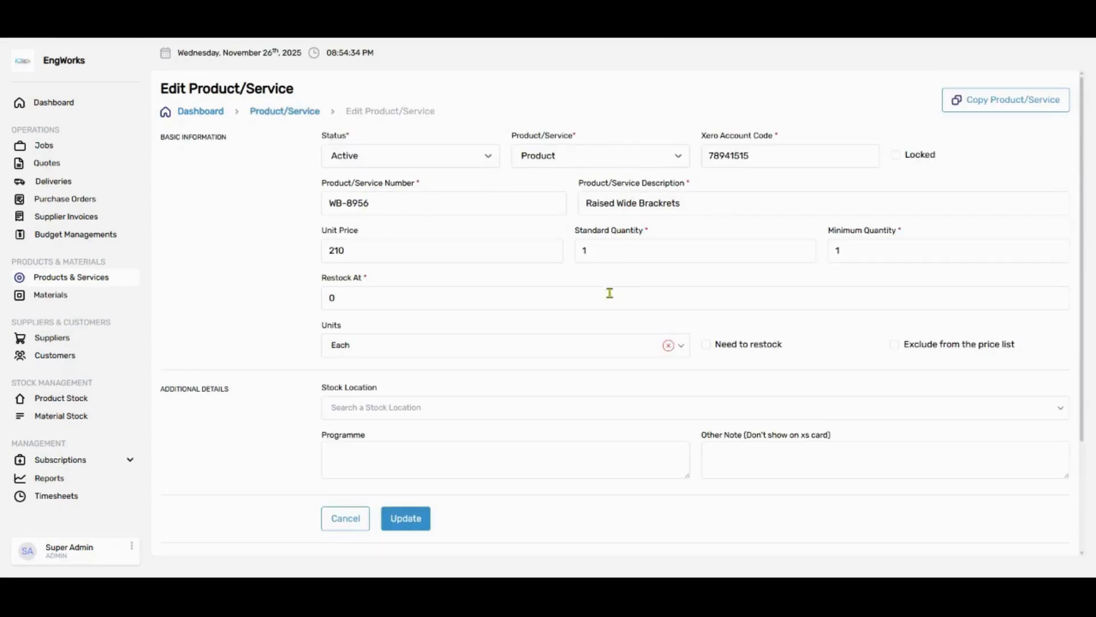
{"action": "left_click", "coordinate": [522, 406]}
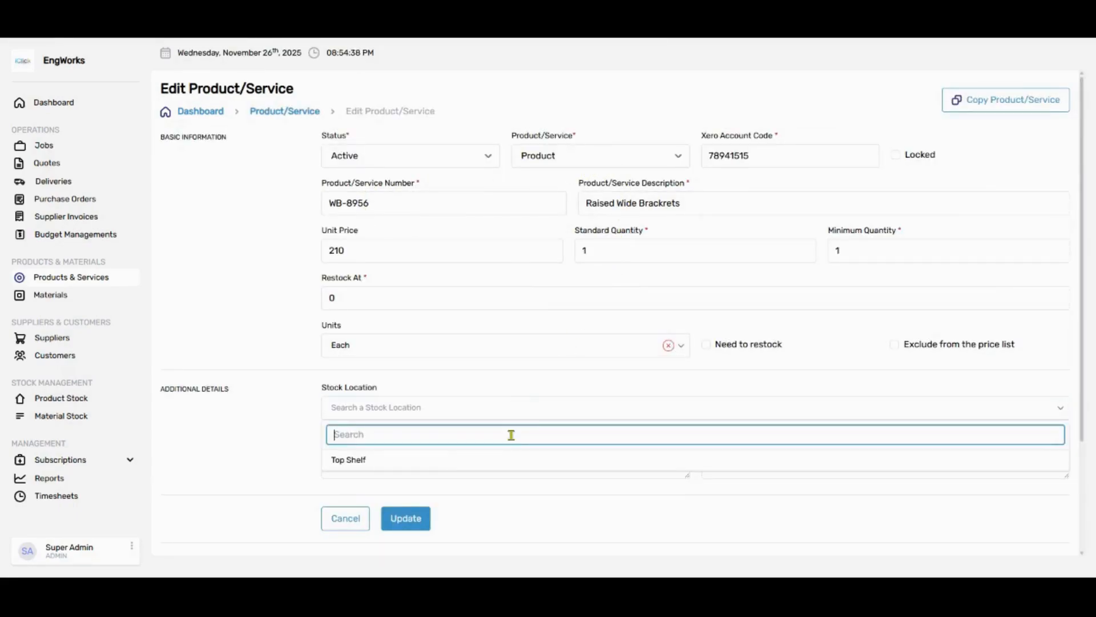
{"action": "left_click", "coordinate": [509, 459]}
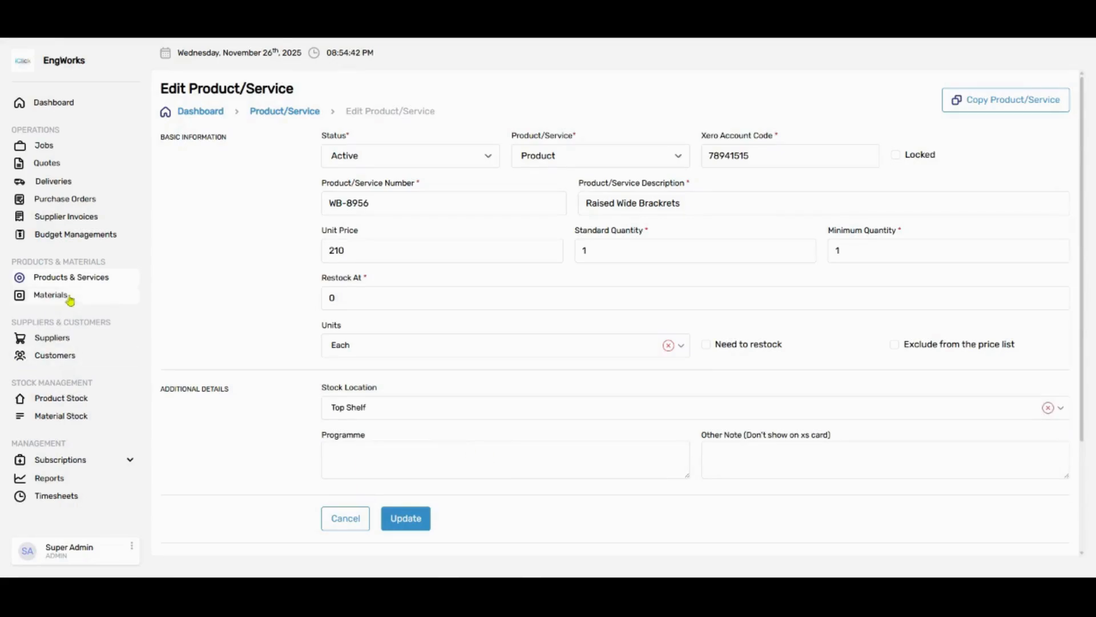
- Go back to the products and services list and open the Welding Labour service for editing
{"action": "left_click", "coordinate": [77, 278]}
{"action": "left_click", "coordinate": [1020, 265]}
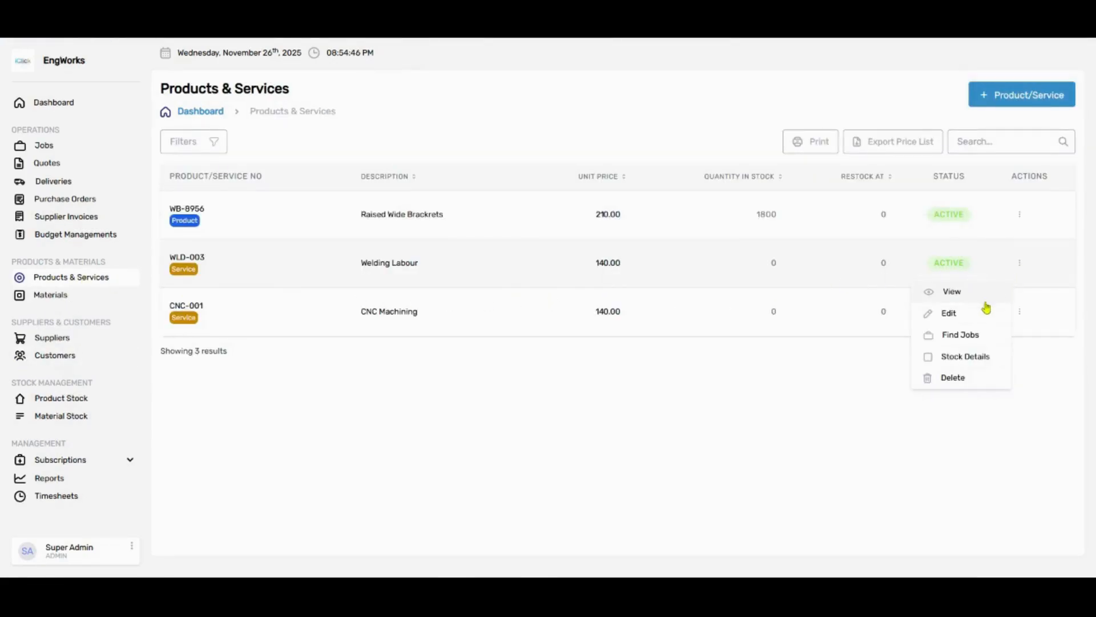
{"action": "left_click", "coordinate": [977, 312]}
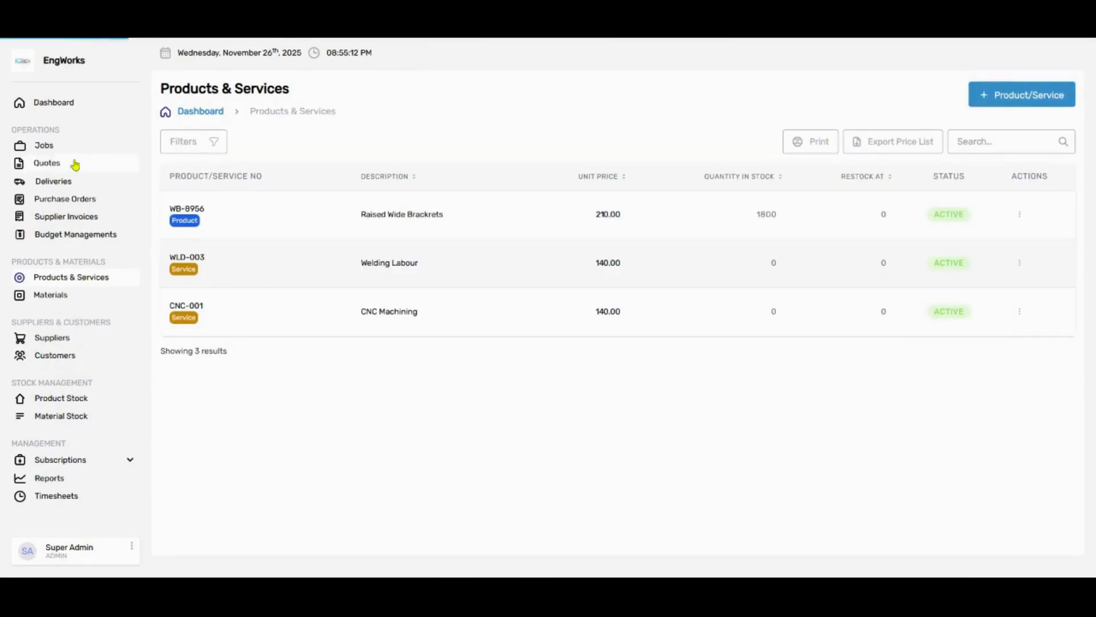
- Open Alpha Fabrications quote 0001 for editing and set its status to Quote Accepted
{"action": "left_click", "coordinate": [76, 163]}
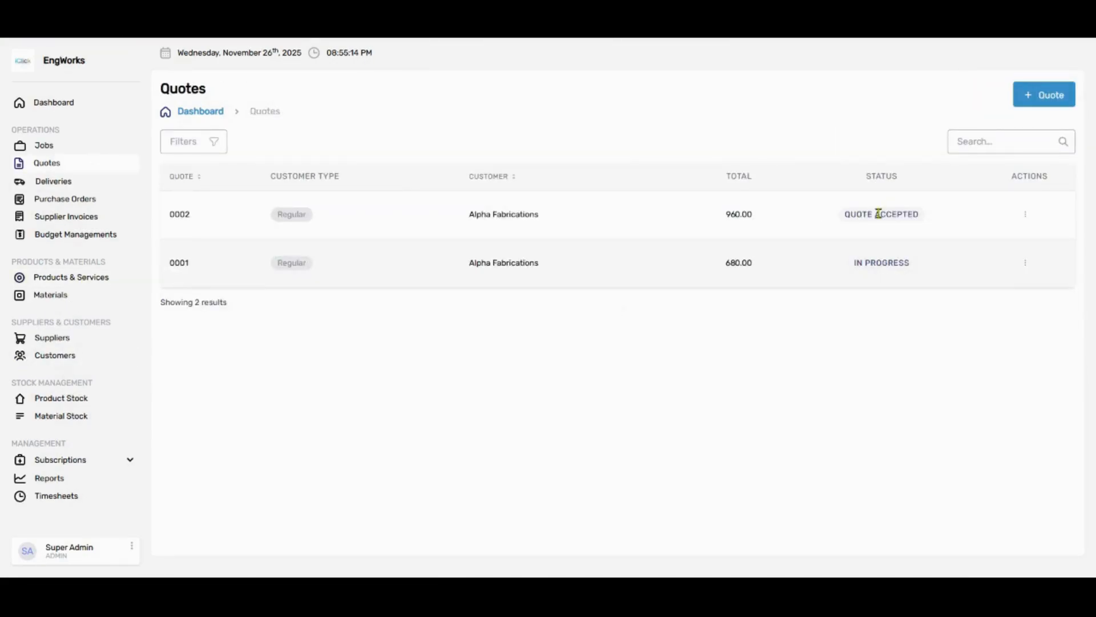
{"action": "left_click", "coordinate": [1024, 265]}
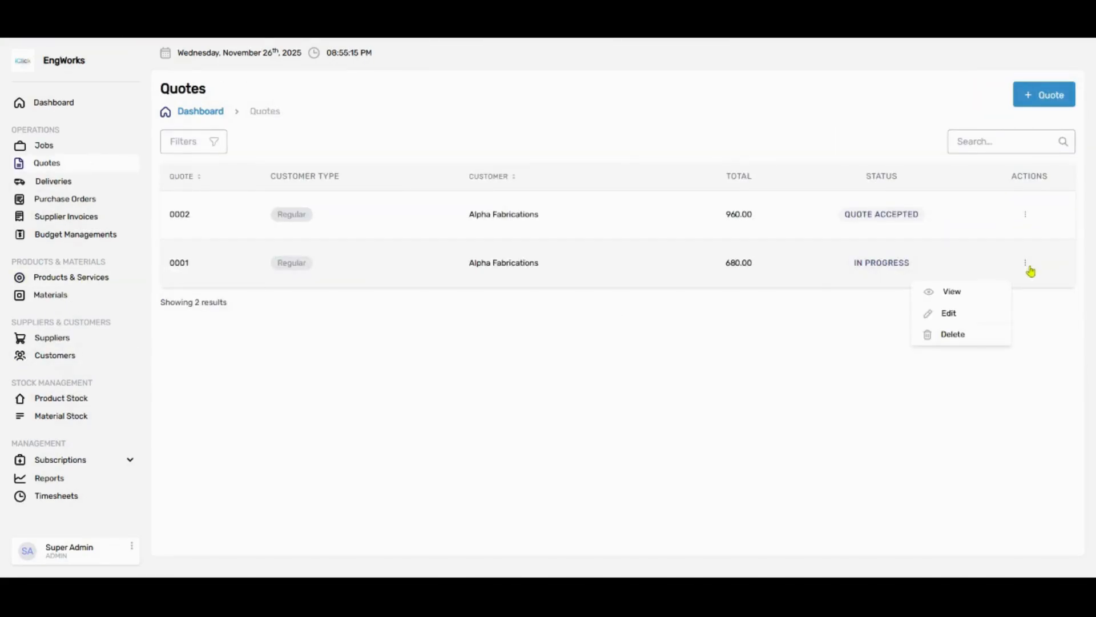
{"action": "left_click", "coordinate": [977, 312]}
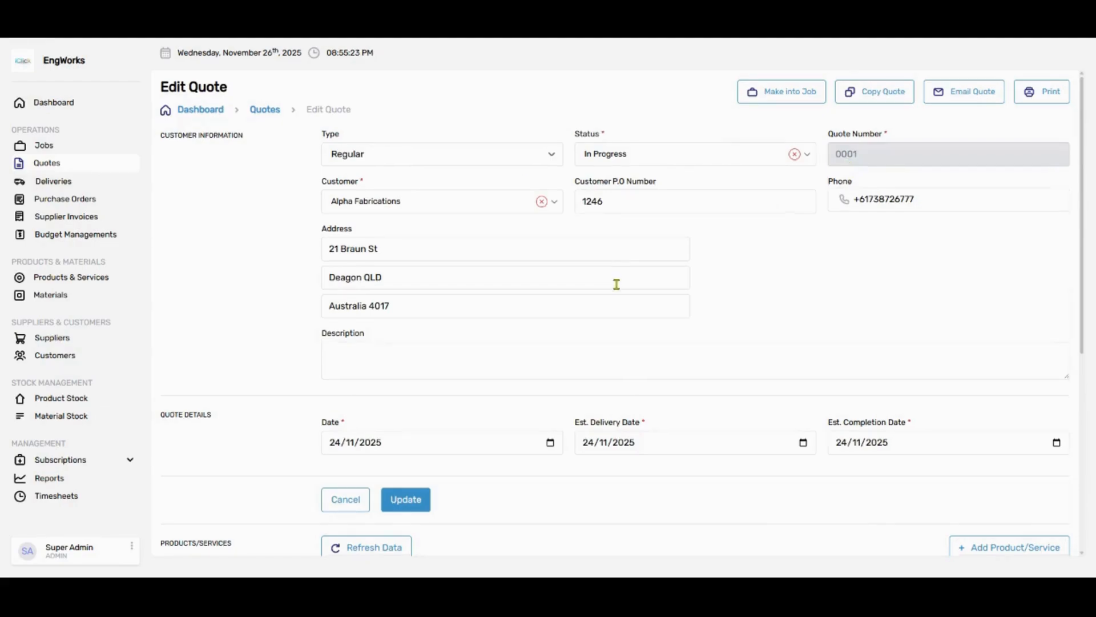
{"action": "scroll", "coordinate": [617, 284], "scroll_direction": "down", "scroll_amount": 3}
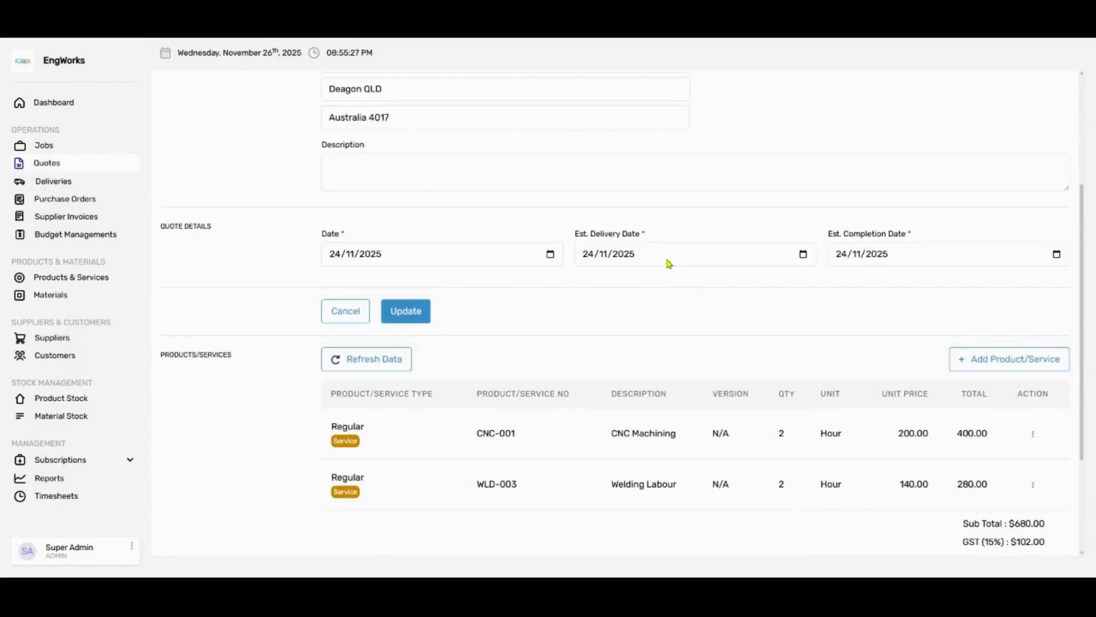
{"action": "scroll", "coordinate": [708, 292], "scroll_direction": "down", "scroll_amount": 2}
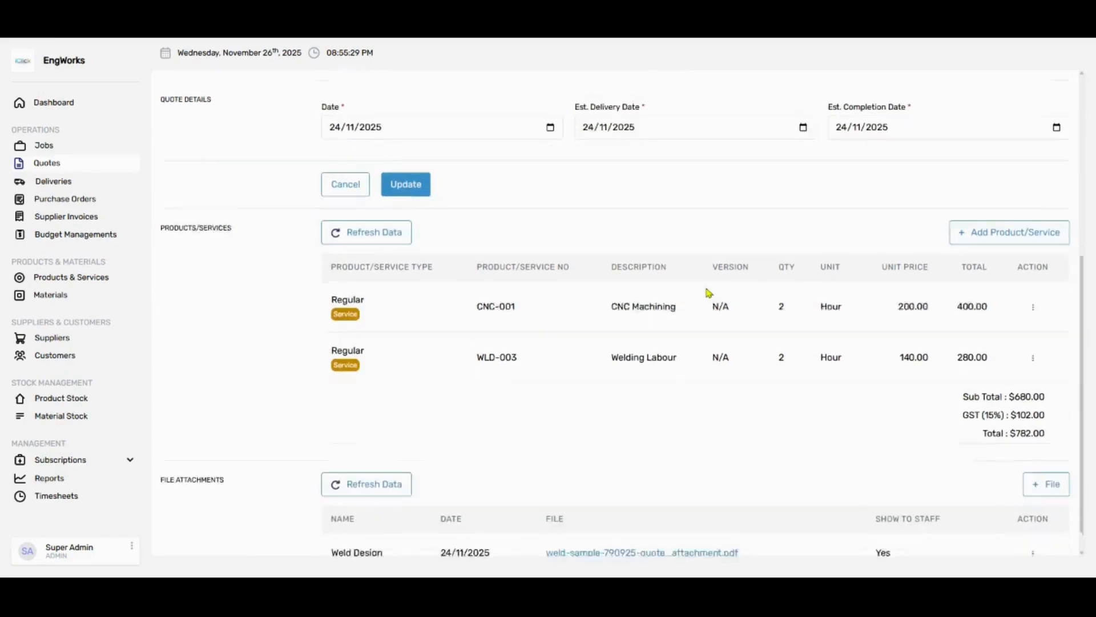
{"action": "scroll", "coordinate": [1016, 142], "scroll_direction": "up", "scroll_amount": 5}
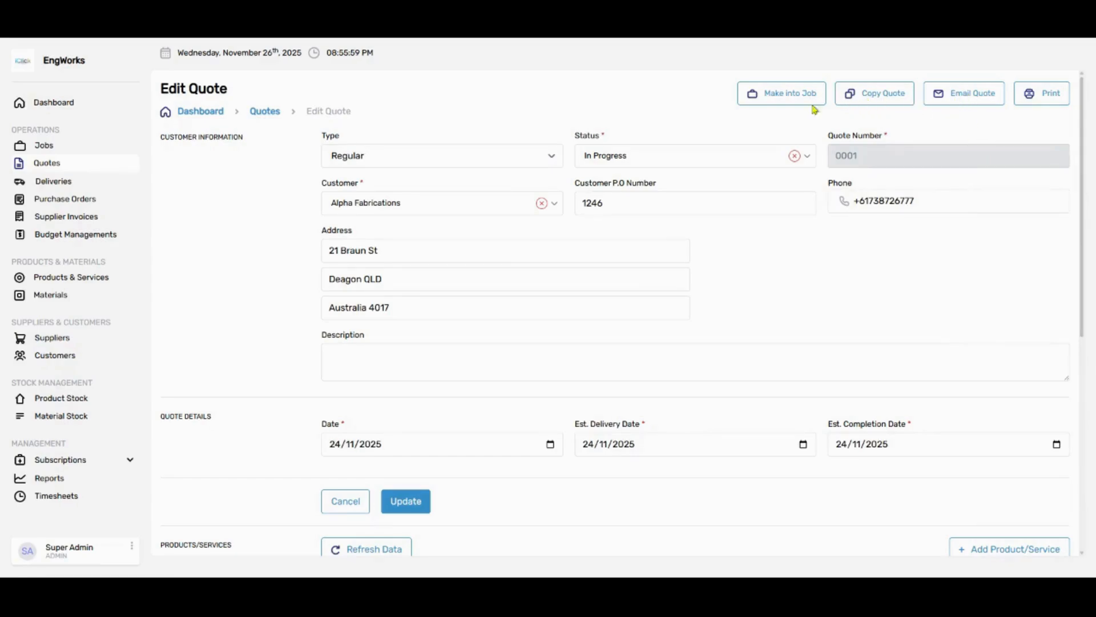
{"action": "left_click", "coordinate": [717, 160]}
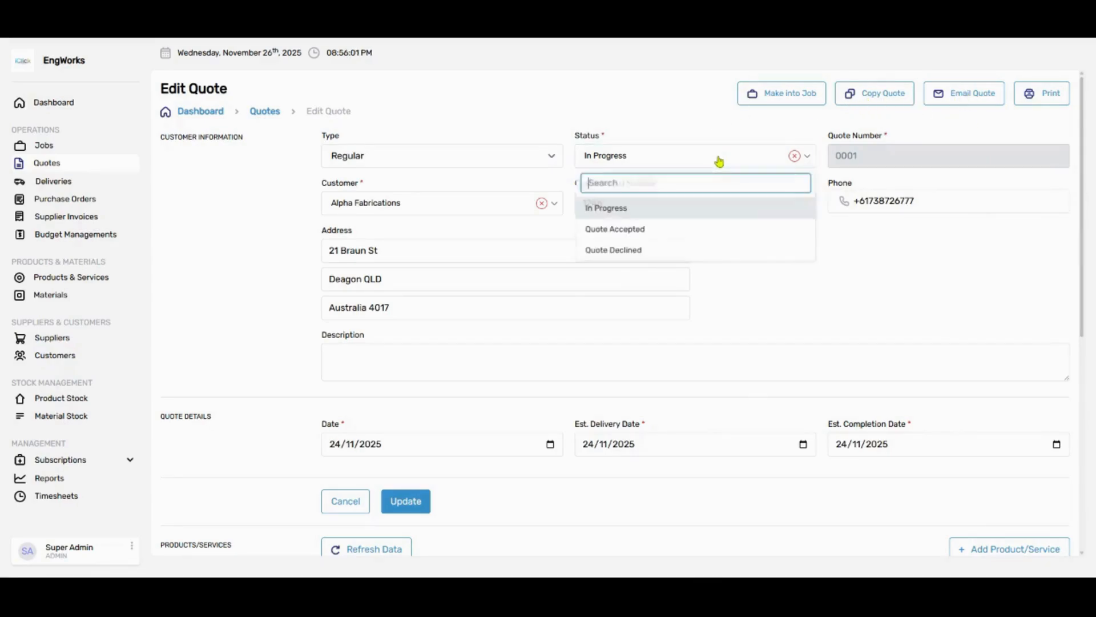
{"action": "left_click", "coordinate": [615, 228]}
- Open the In Workshop job 0003 for Precision Steel Ltd and review its customer information, job details and products/services
{"action": "left_click", "coordinate": [100, 146]}
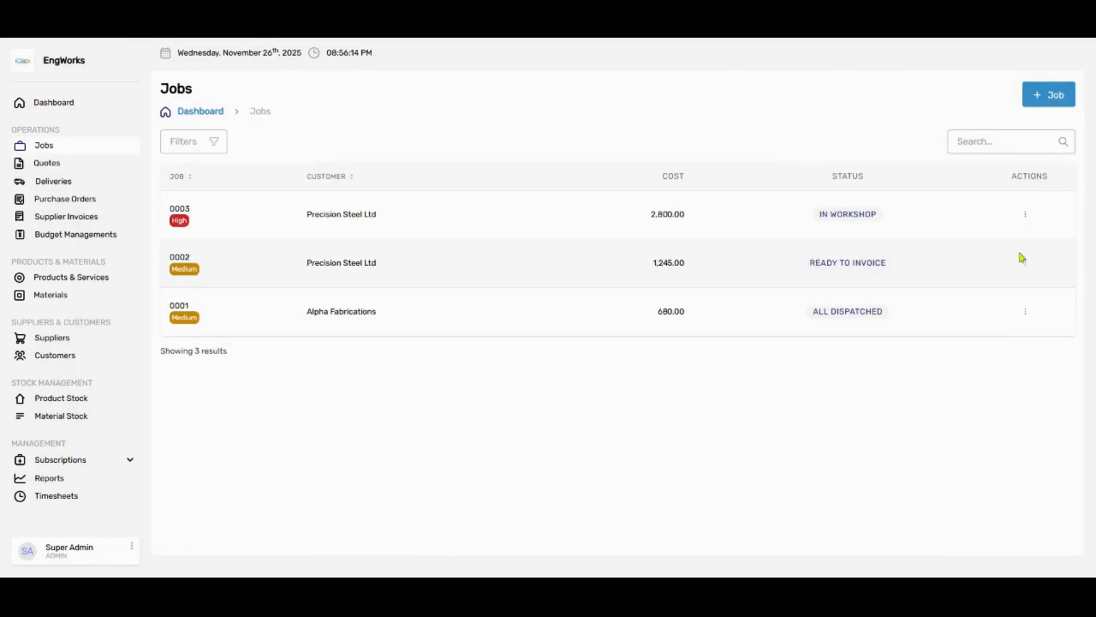
{"action": "left_click", "coordinate": [1026, 215]}
{"action": "left_click", "coordinate": [993, 265]}
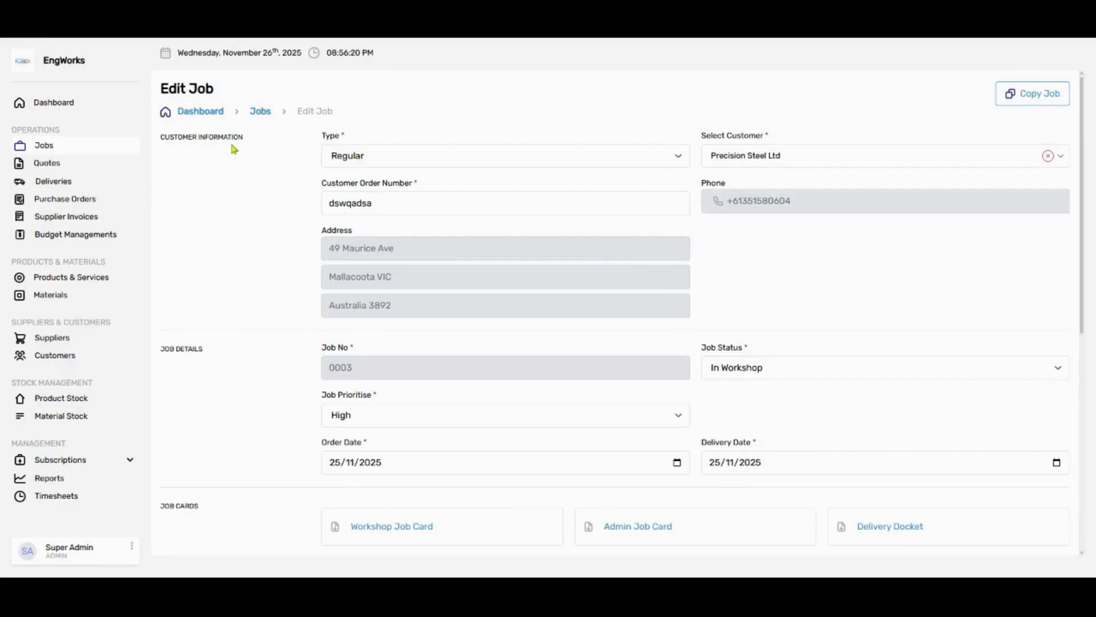
{"action": "scroll", "coordinate": [235, 162], "scroll_direction": "down", "scroll_amount": 2}
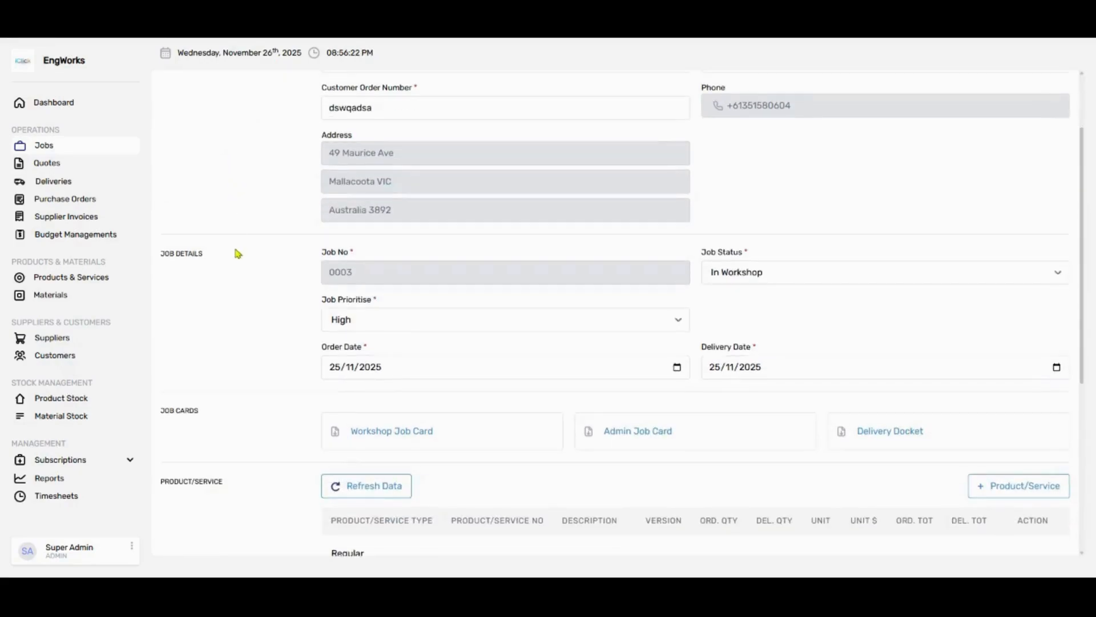
{"action": "scroll", "coordinate": [238, 255], "scroll_direction": "down", "scroll_amount": 4}
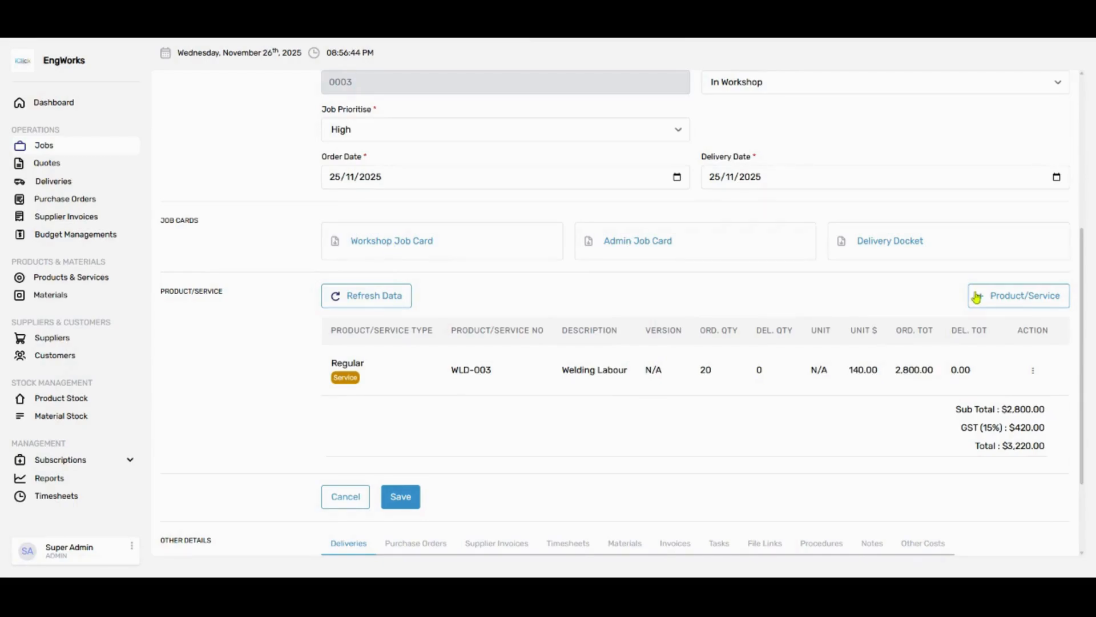
- Examine the blank form for adding a product/service to the job, close it, and view the job's purchase orders
{"action": "left_click", "coordinate": [977, 296]}
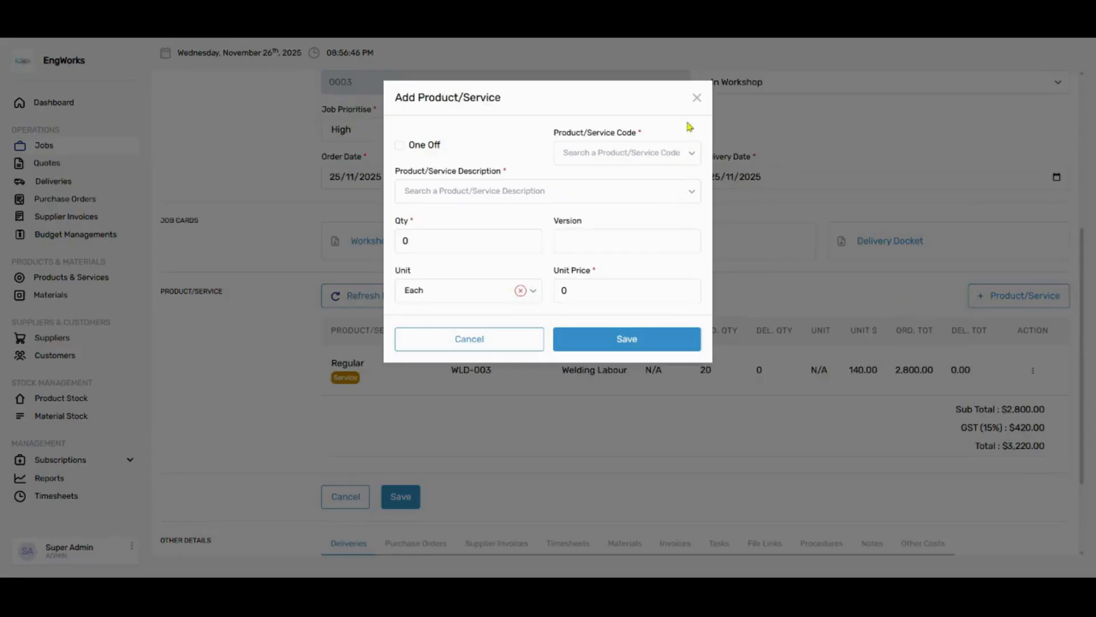
{"action": "left_click", "coordinate": [697, 99]}
{"action": "scroll", "coordinate": [743, 245], "scroll_direction": "down", "scroll_amount": 2}
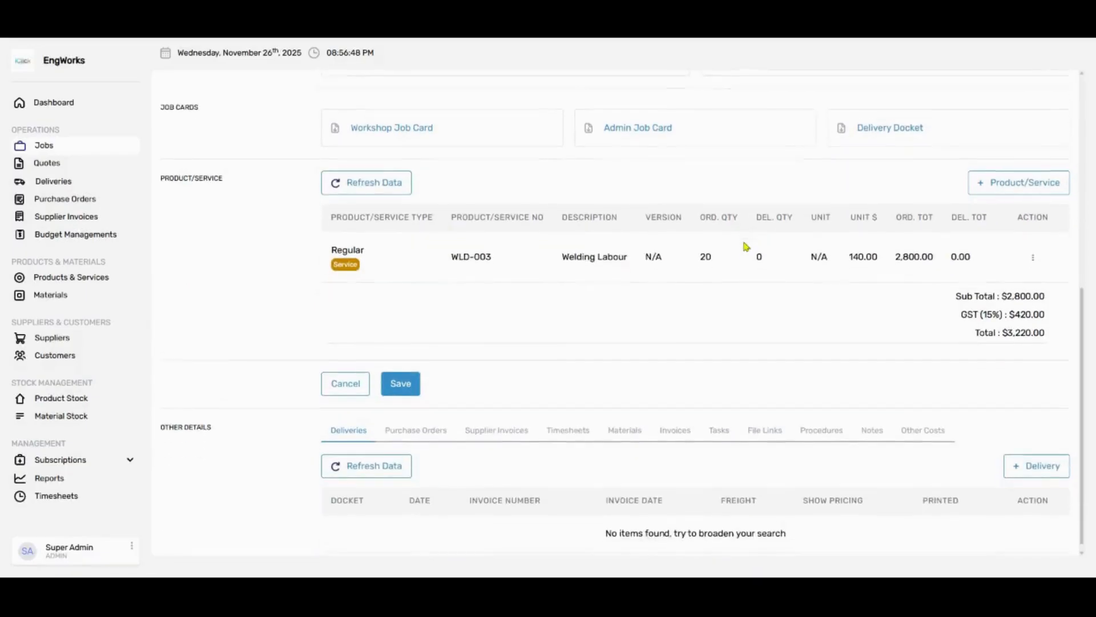
{"action": "scroll", "coordinate": [568, 221], "scroll_direction": "up", "scroll_amount": 7}
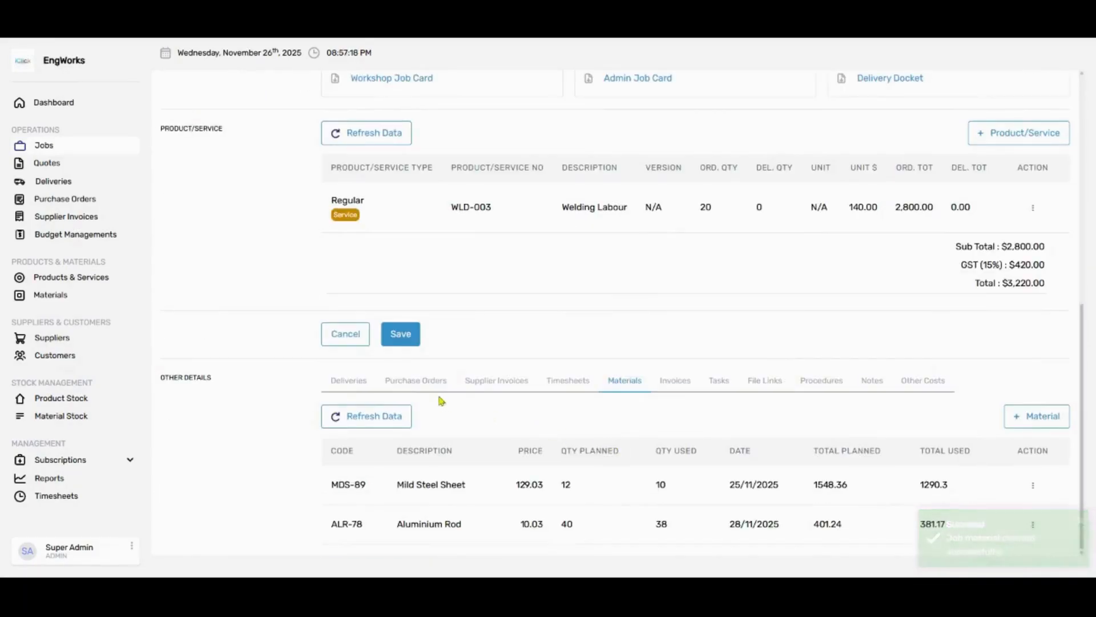
{"action": "left_click", "coordinate": [429, 382]}
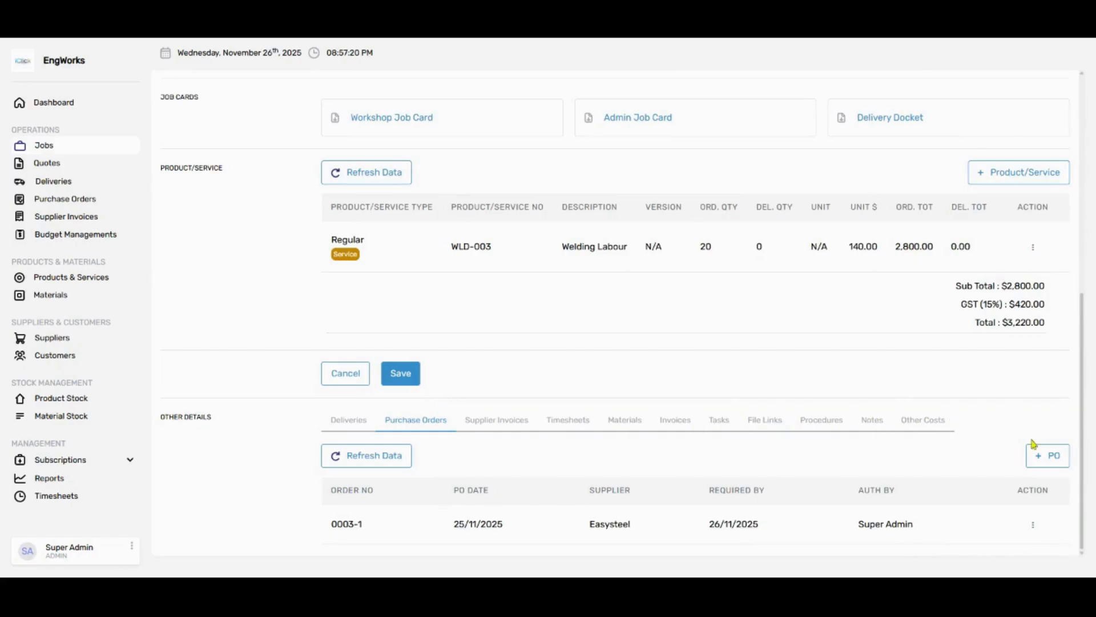
- Add a purchase order to the job for supplier Easysteel, dated 26/11/2025, delivery required by 04/12/2025, method E-mail
{"action": "left_click", "coordinate": [1046, 455]}
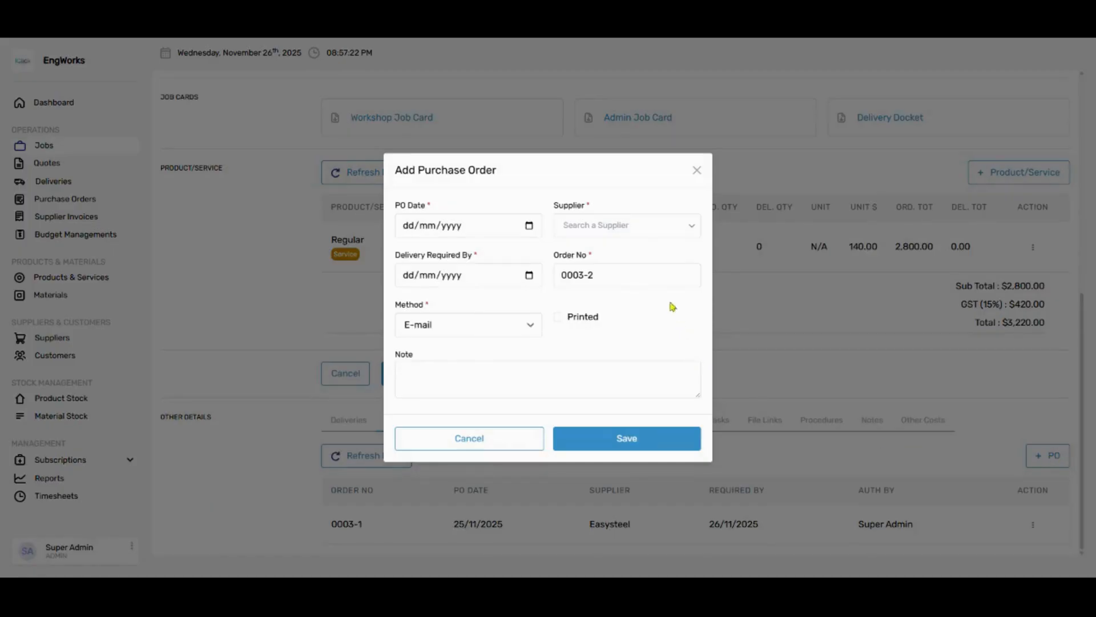
{"action": "left_click", "coordinate": [671, 236]}
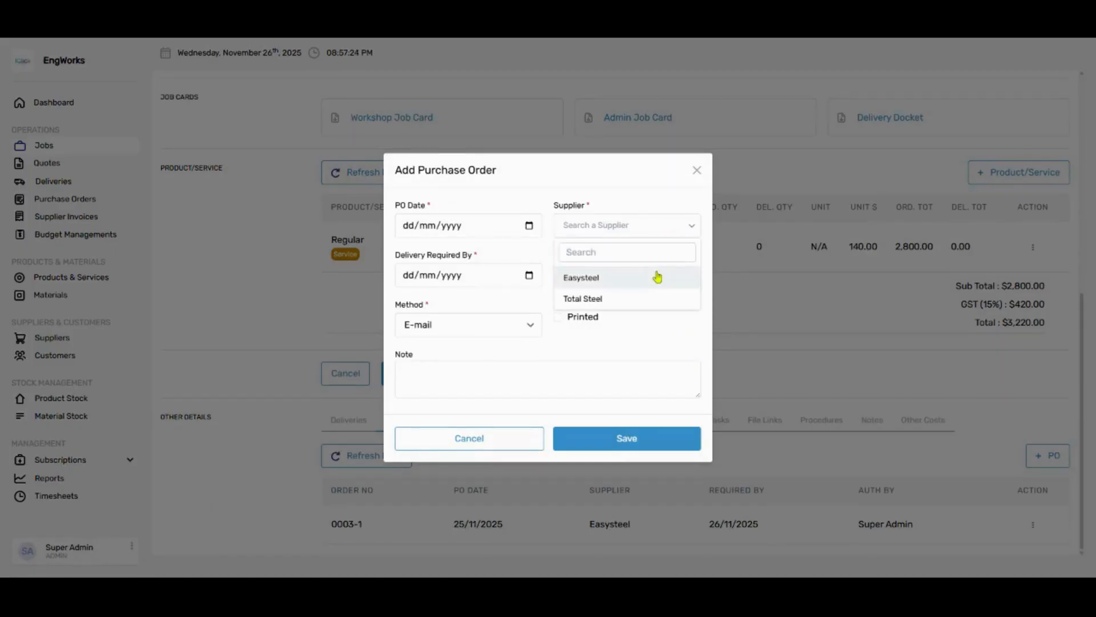
{"action": "left_click", "coordinate": [656, 277]}
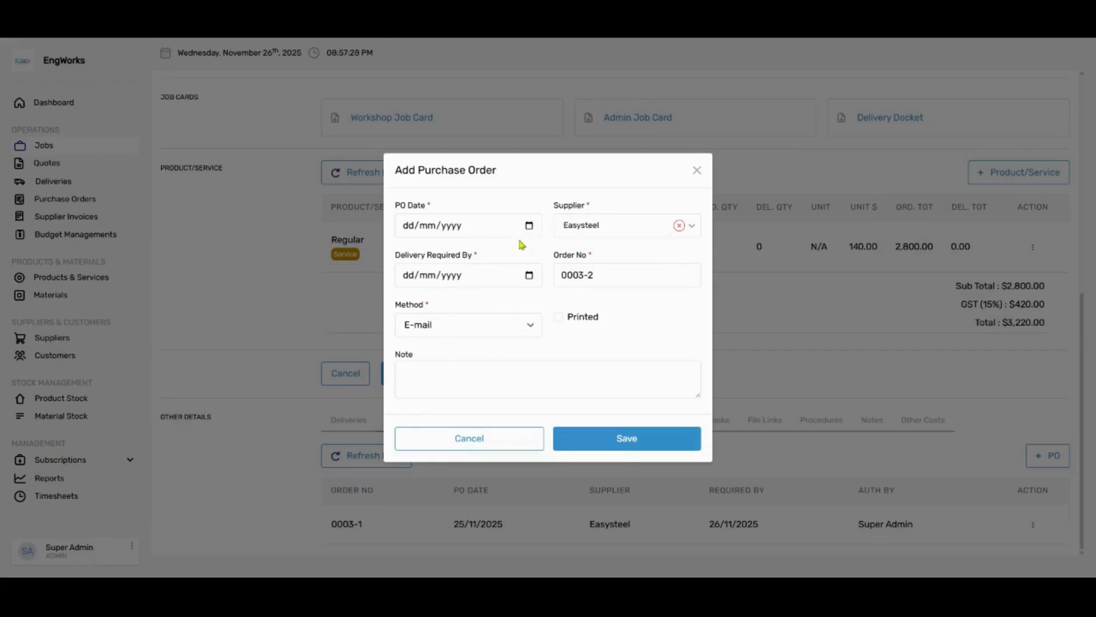
{"action": "left_click", "coordinate": [464, 325]}
{"action": "left_click", "coordinate": [465, 414]}
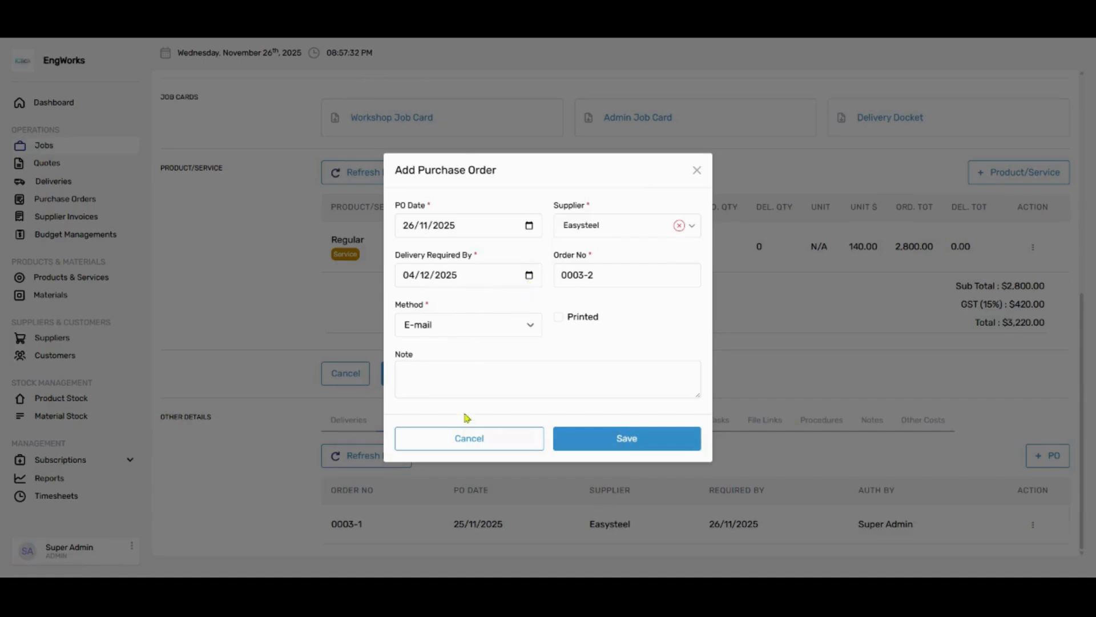
{"action": "left_click", "coordinate": [614, 439]}
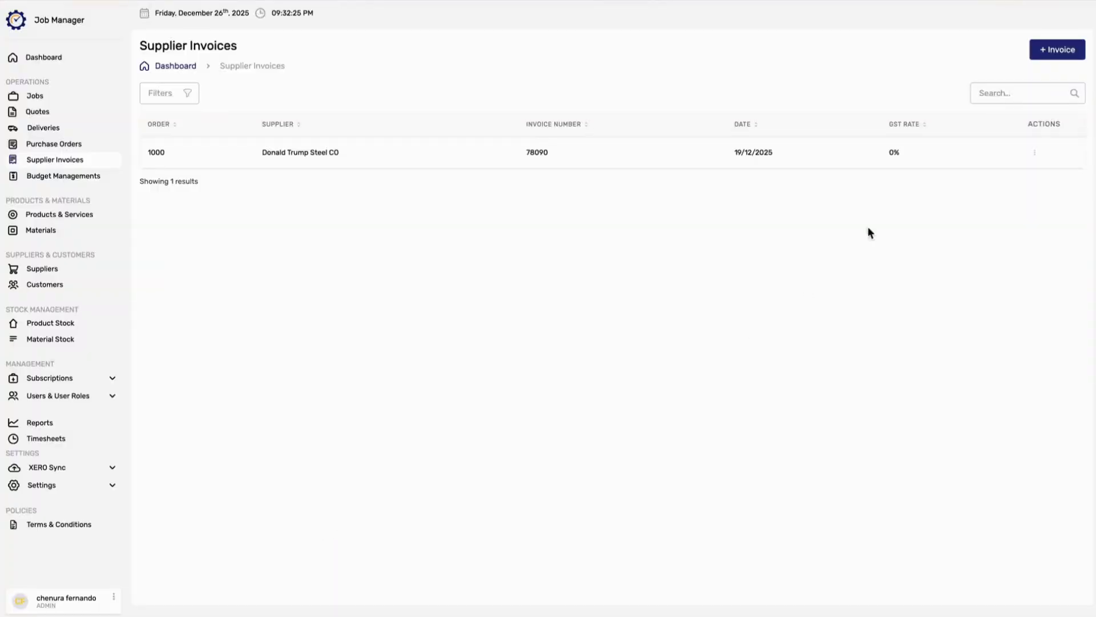
- Create a supplier invoice for the Donald Trump Steel CO order with invoice number 123 and date 2025-12-21
{"action": "left_click", "coordinate": [1050, 51]}
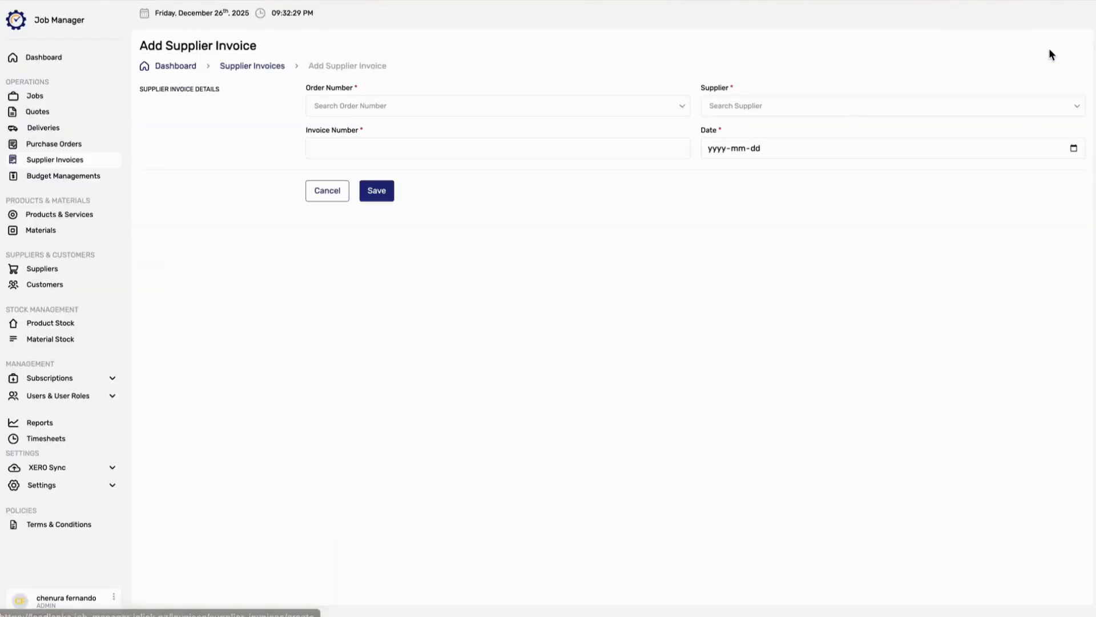
{"action": "left_click", "coordinate": [626, 109]}
{"action": "left_click", "coordinate": [582, 152]}
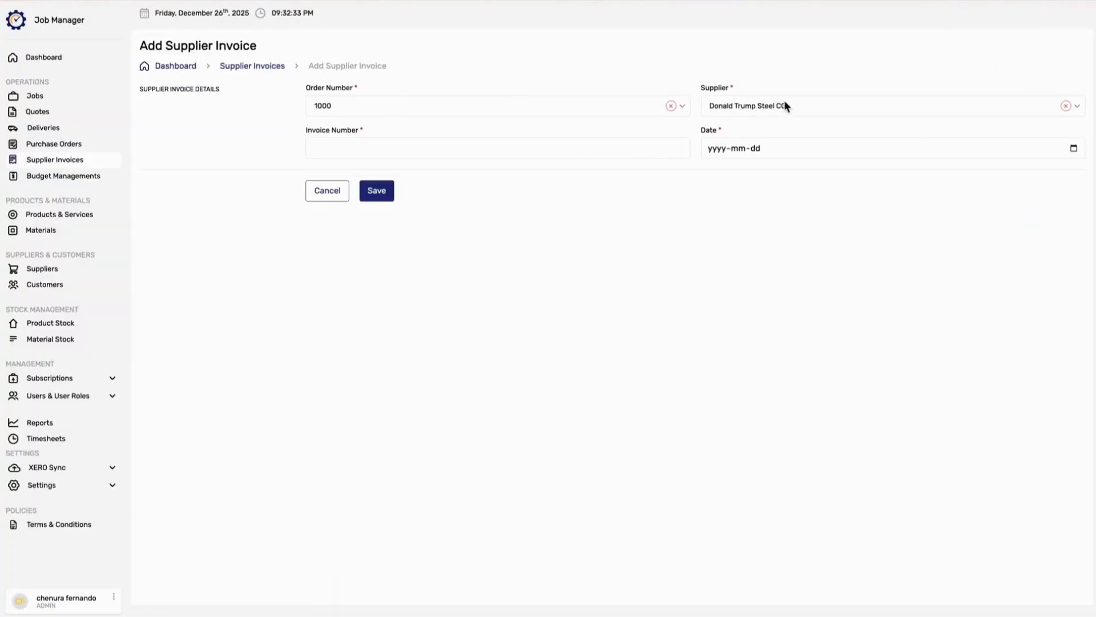
{"action": "left_click", "coordinate": [592, 146]}
{"action": "type", "text": "123"}
{"action": "left_click", "coordinate": [765, 148]}
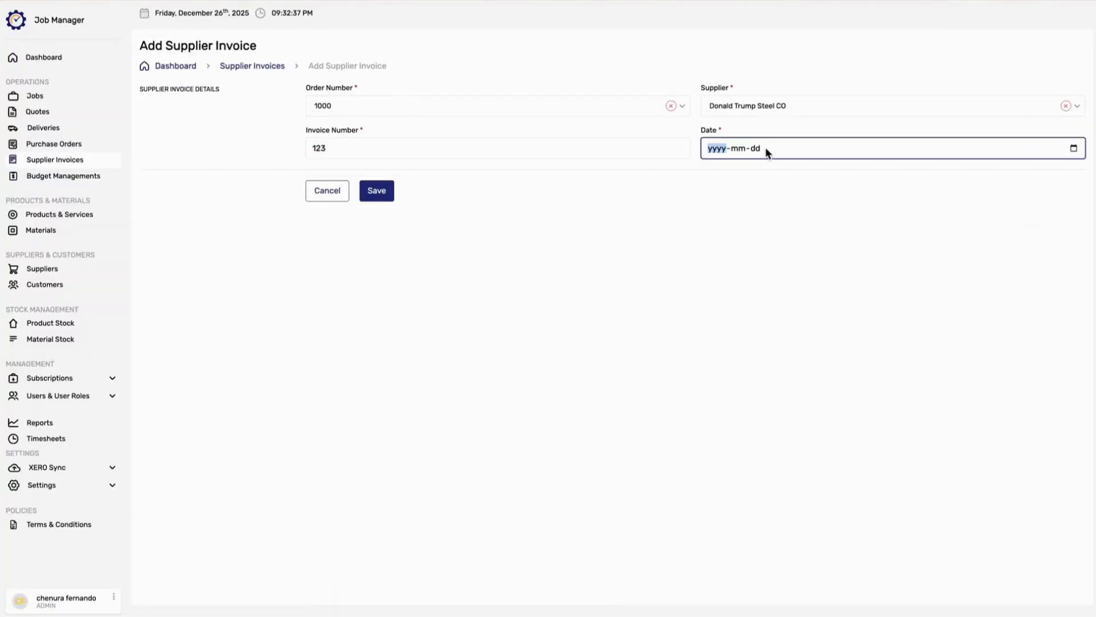
{"action": "left_click", "coordinate": [1074, 148]}
{"action": "left_click", "coordinate": [802, 233]}
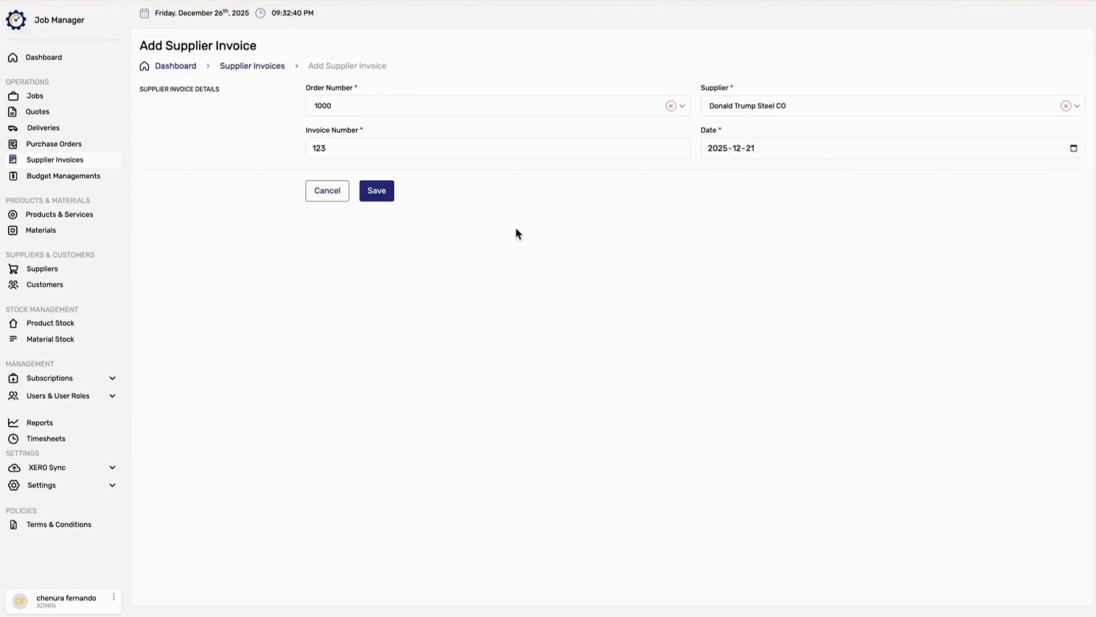
{"action": "left_click", "coordinate": [386, 196]}
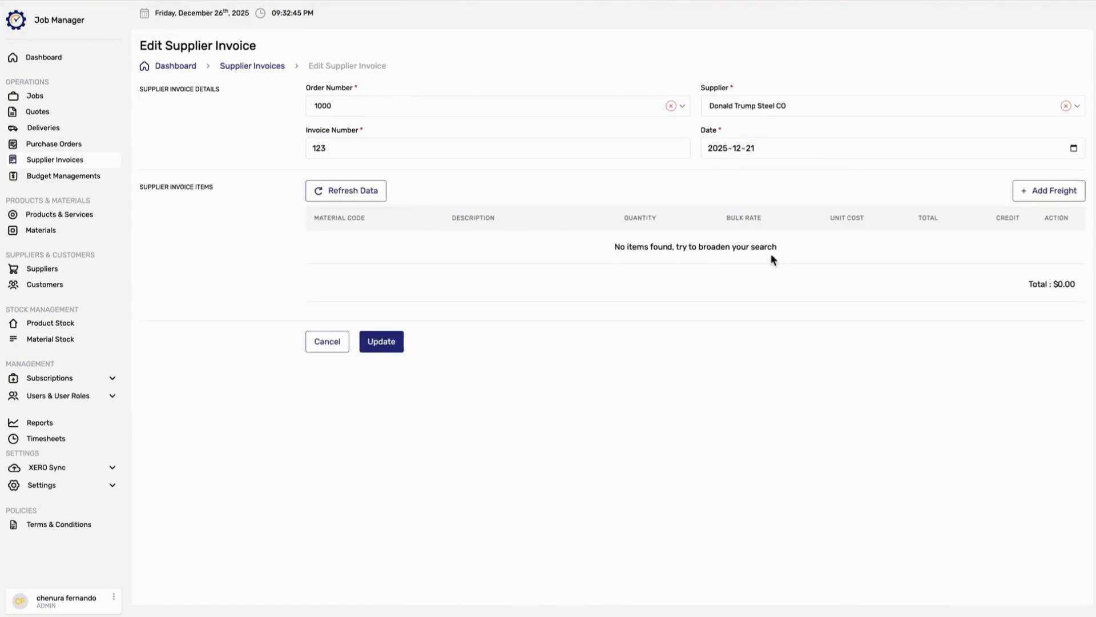
- Start a Regular purchase item on the supplier invoice for material 1321, hello metal, with an invoiced quantity of 10
{"action": "left_click", "coordinate": [1041, 194]}
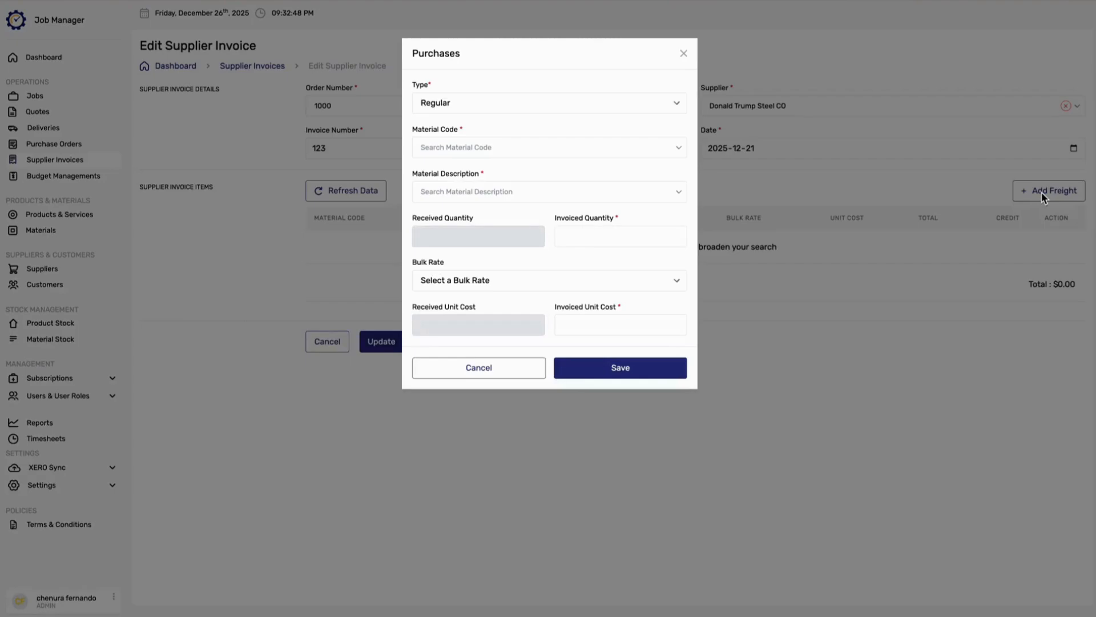
{"action": "left_click", "coordinate": [529, 114]}
{"action": "left_click", "coordinate": [535, 98]}
{"action": "left_click", "coordinate": [509, 148]}
{"action": "left_click", "coordinate": [514, 192]}
{"action": "left_click", "coordinate": [514, 193]}
{"action": "left_click", "coordinate": [503, 235]}
{"action": "left_click", "coordinate": [575, 239]}
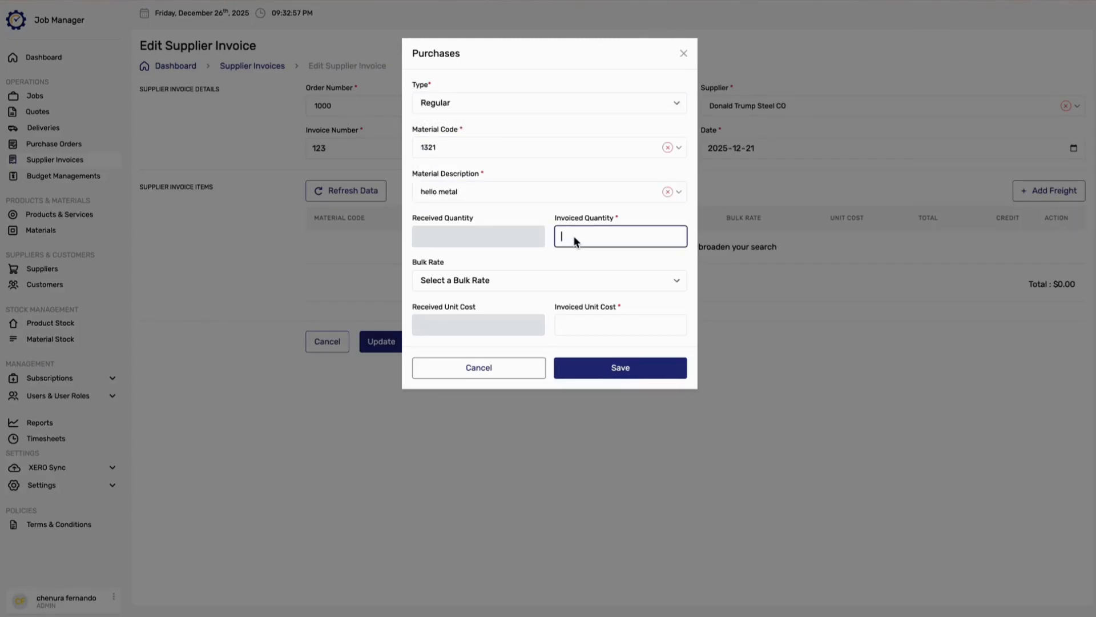
{"action": "type", "text": "10"}
{"action": "left_click", "coordinate": [508, 280]}
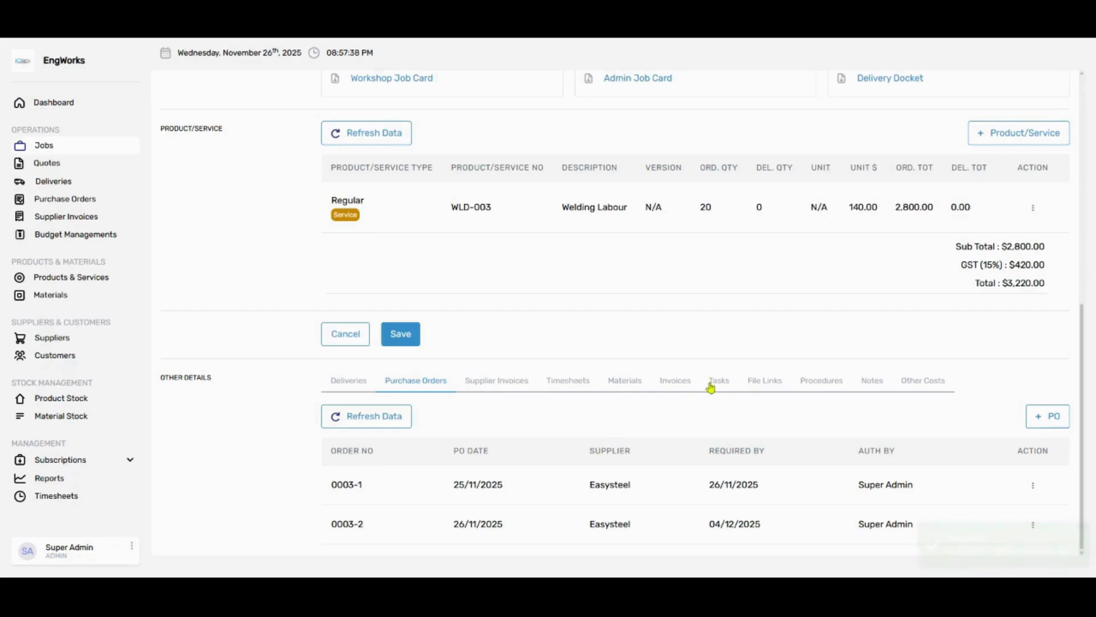
- Add a job task for part WLD-003 Welding Labour with description CNC operation and schedule date 28/11/2025
{"action": "scroll", "coordinate": [712, 388], "scroll_direction": "up", "scroll_amount": 1}
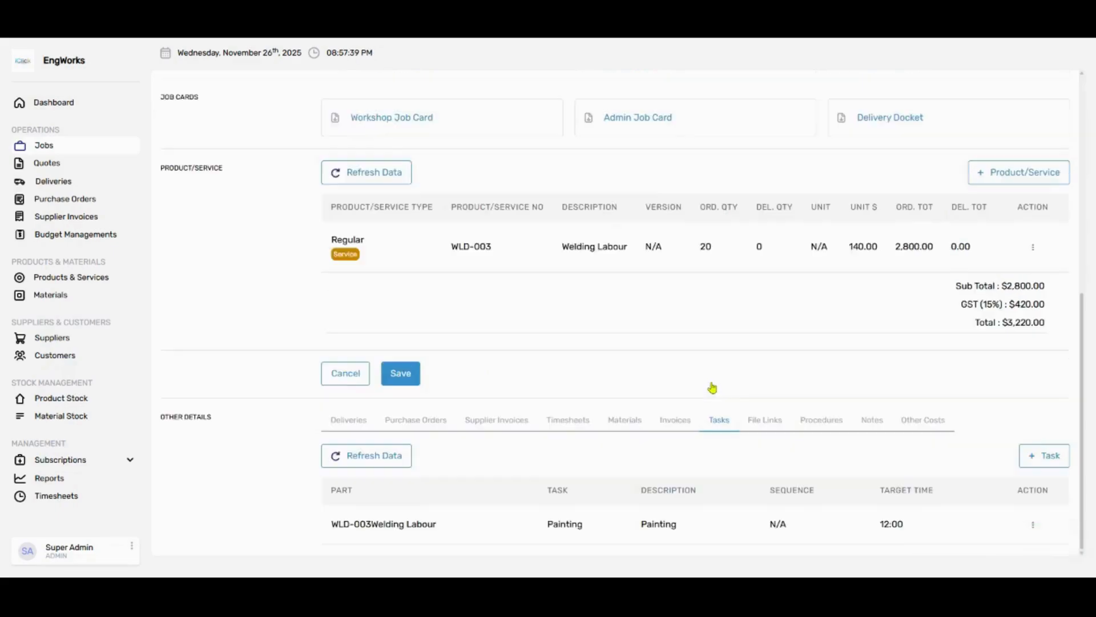
{"action": "left_click", "coordinate": [1050, 456]}
{"action": "left_click", "coordinate": [625, 163]}
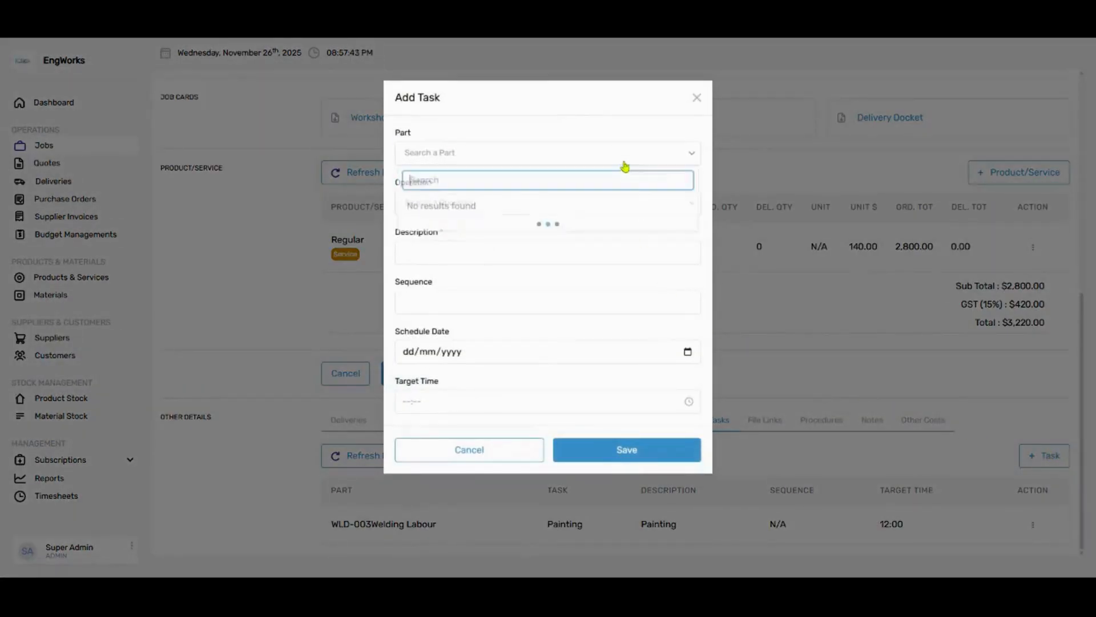
{"action": "left_click", "coordinate": [618, 207]}
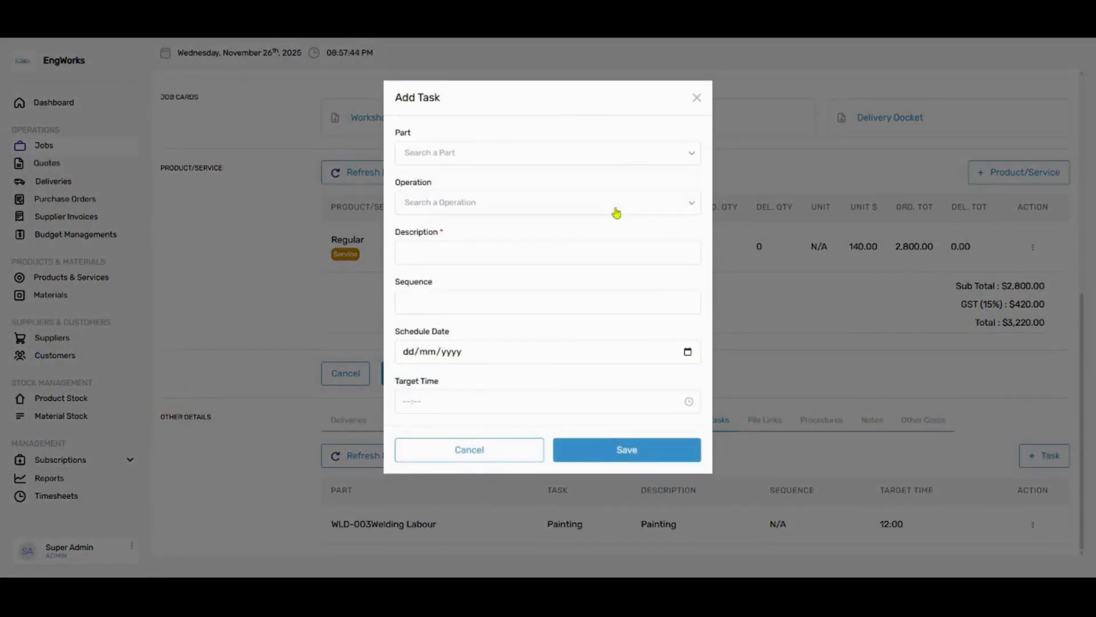
{"action": "left_click", "coordinate": [610, 263]}
{"action": "left_click", "coordinate": [569, 267]}
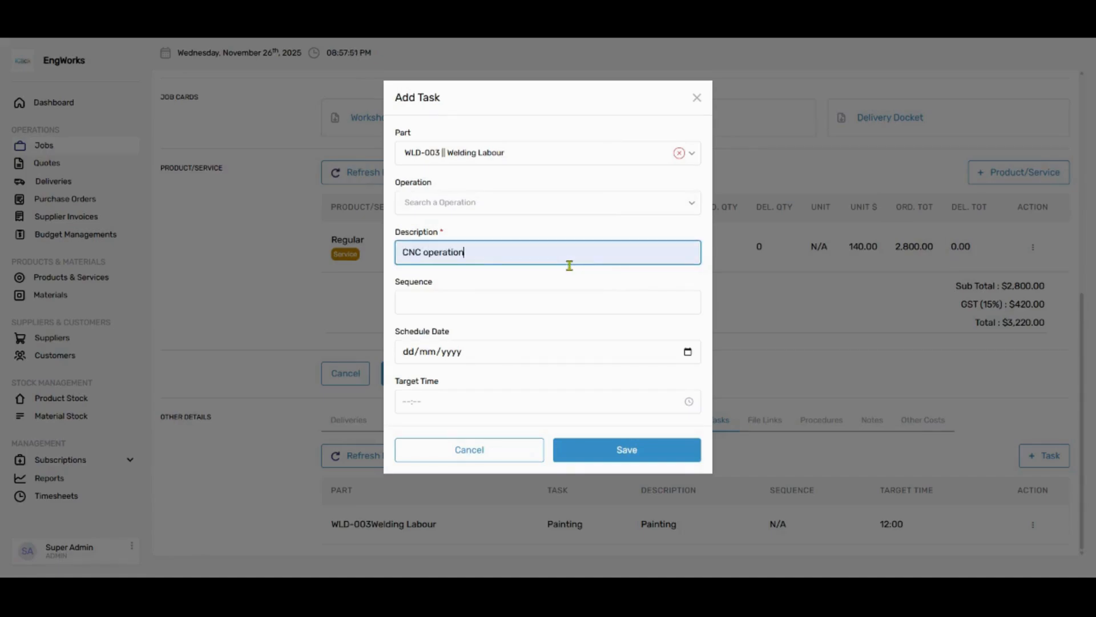
{"action": "left_click", "coordinate": [573, 302]}
{"action": "left_click", "coordinate": [688, 352]}
{"action": "left_click", "coordinate": [523, 435]}
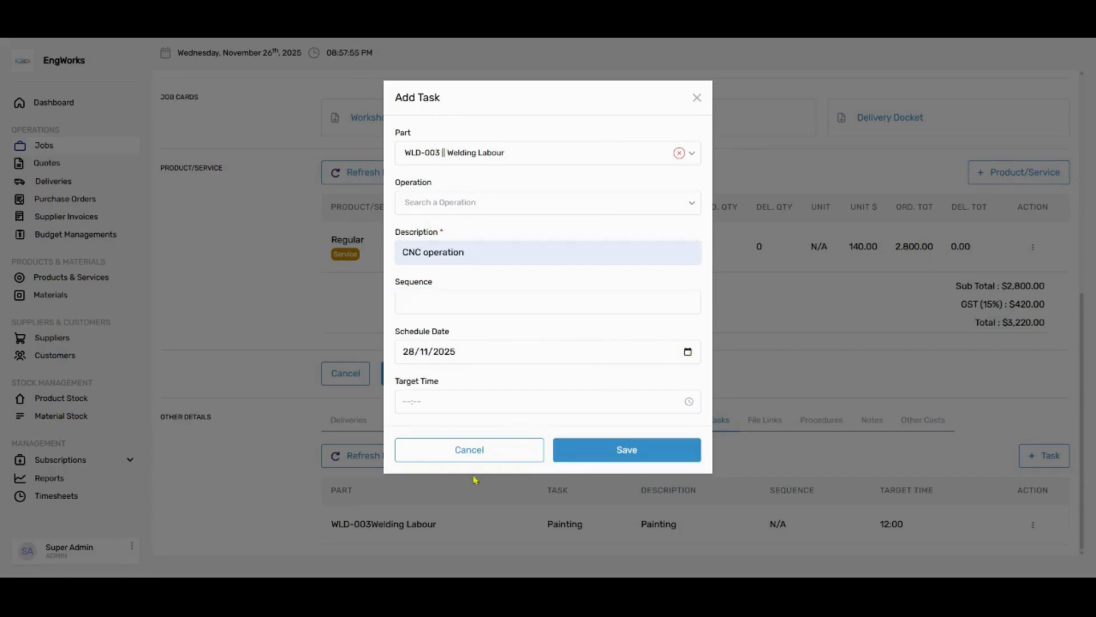
{"action": "left_click", "coordinate": [674, 451]}
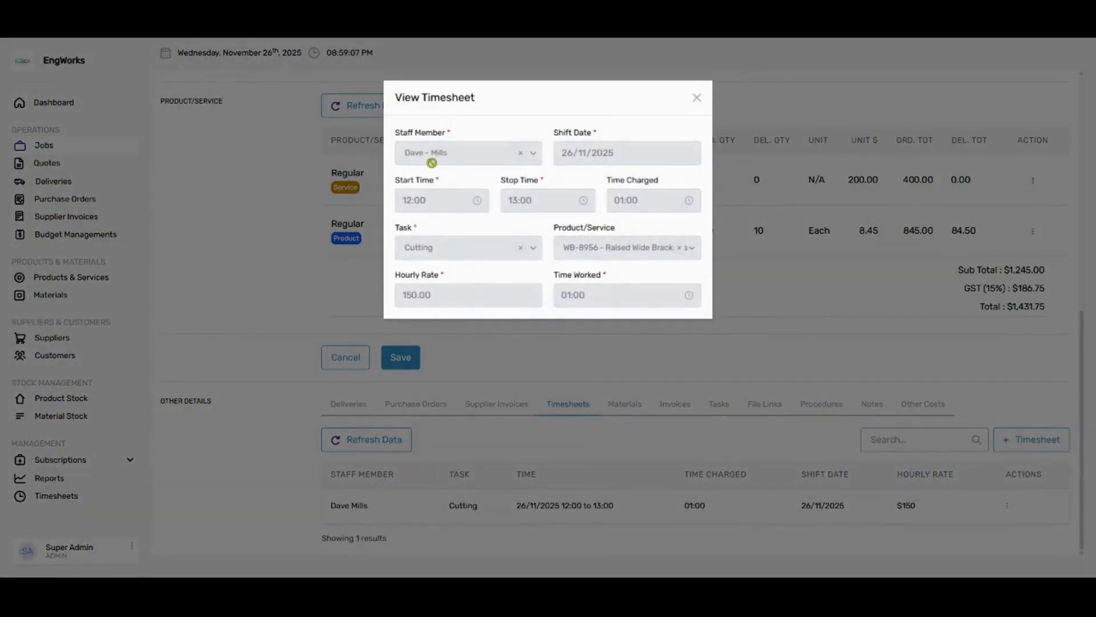
- Close the timesheet details and set the status of Precision Steel Ltd job 0002 to All Dispatched
{"action": "left_click", "coordinate": [697, 98]}
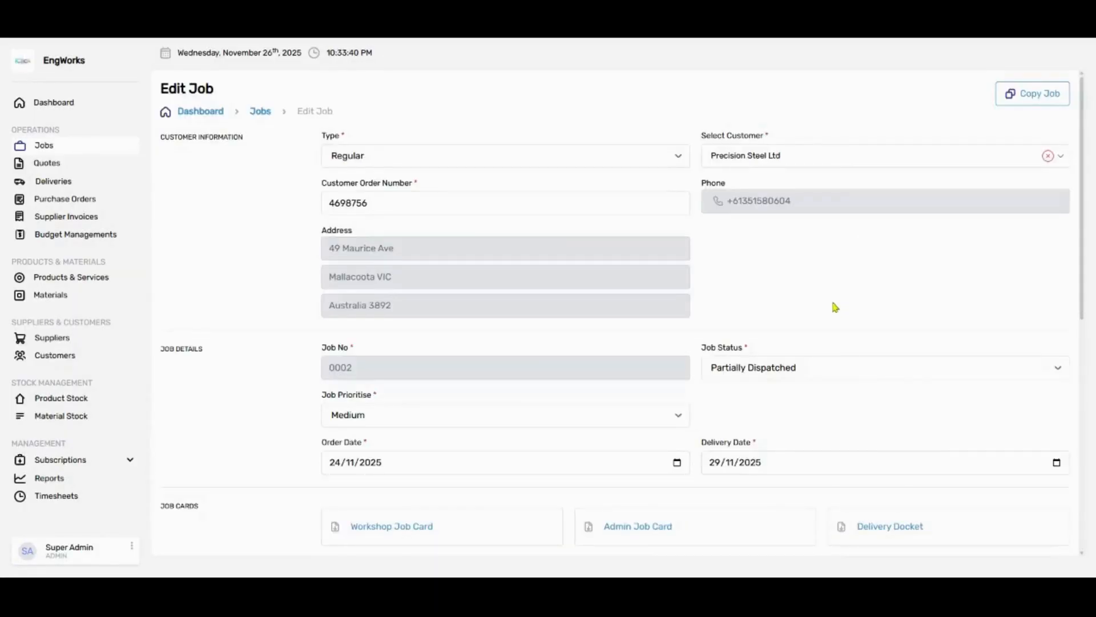
{"action": "scroll", "coordinate": [836, 307], "scroll_direction": "down", "scroll_amount": 2}
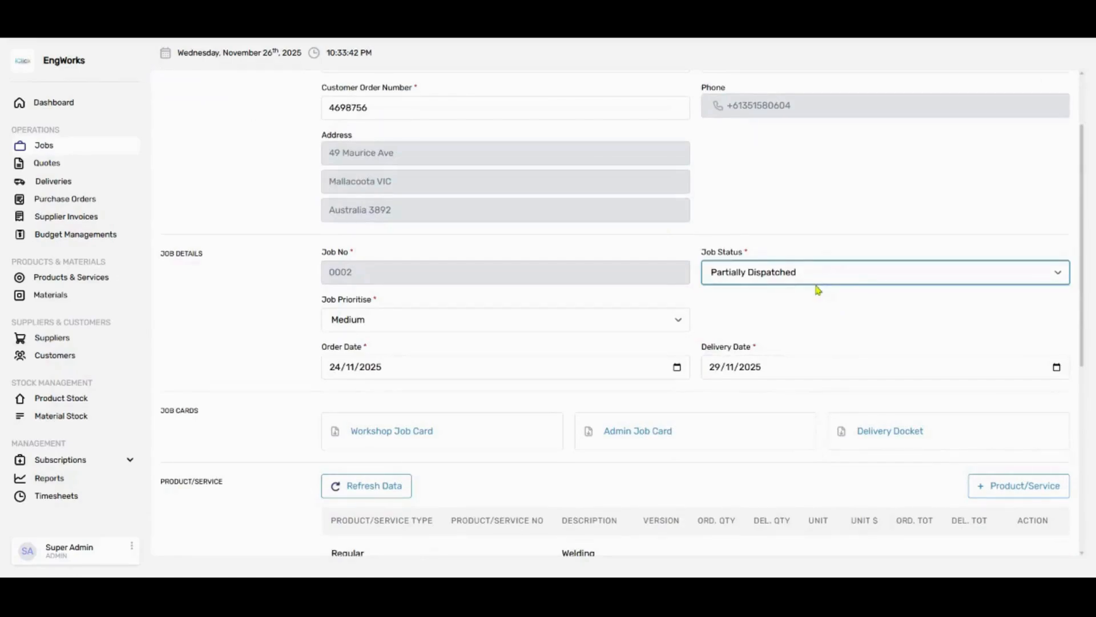
{"action": "left_click", "coordinate": [803, 353]}
- Open the form for adding a delivery to job 0002 and examine its fields and delivery method
{"action": "scroll", "coordinate": [803, 353], "scroll_direction": "down", "scroll_amount": 6}
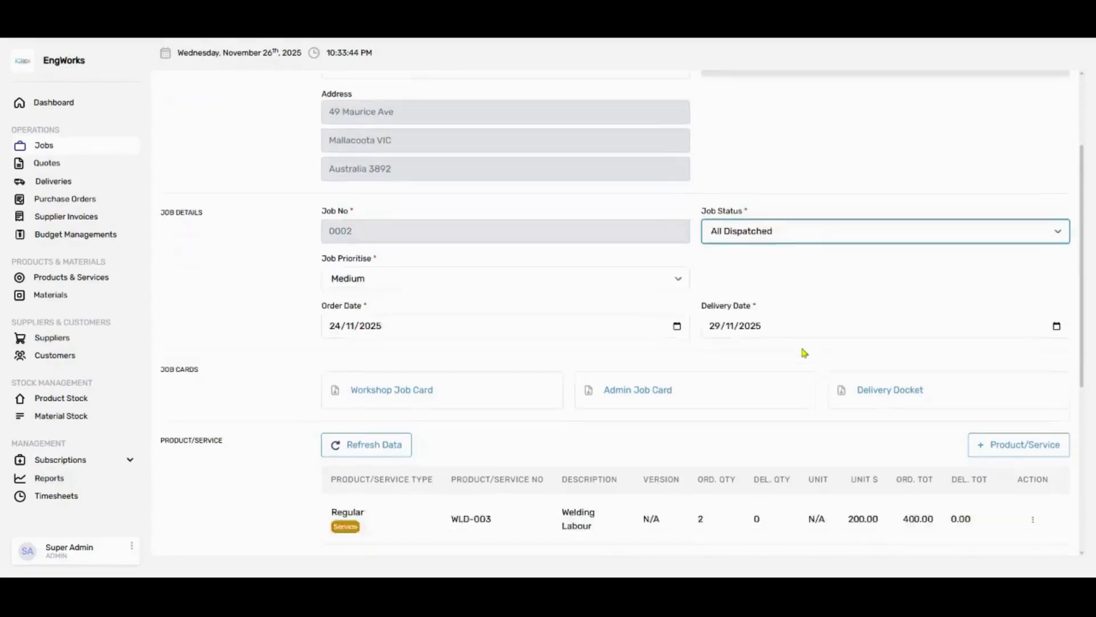
{"action": "scroll", "coordinate": [823, 342], "scroll_direction": "down", "scroll_amount": 2}
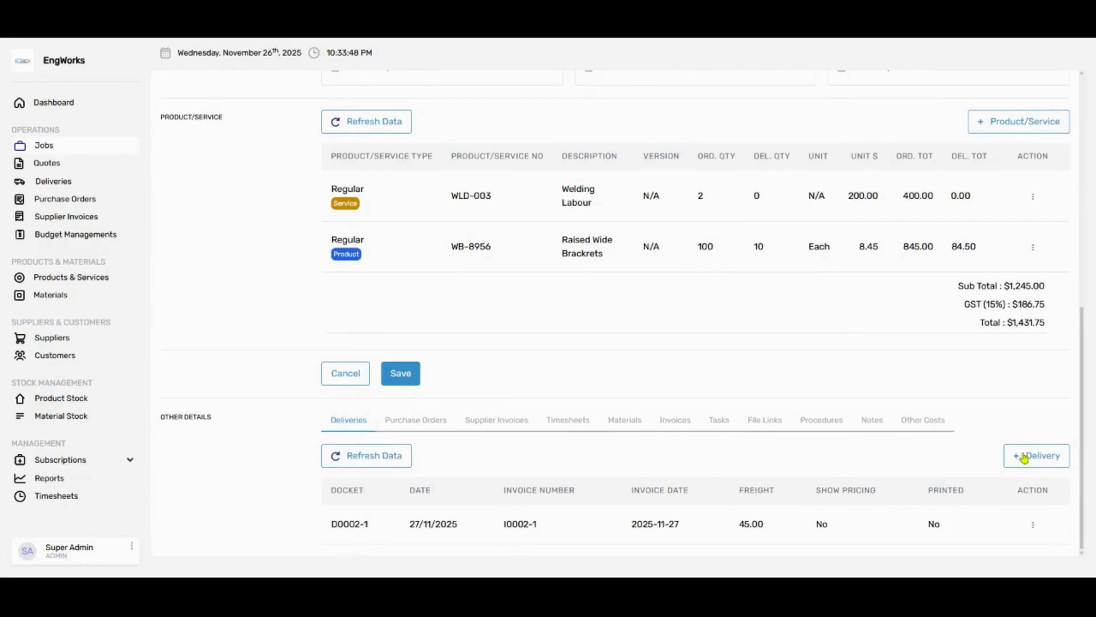
{"action": "left_click", "coordinate": [1024, 457]}
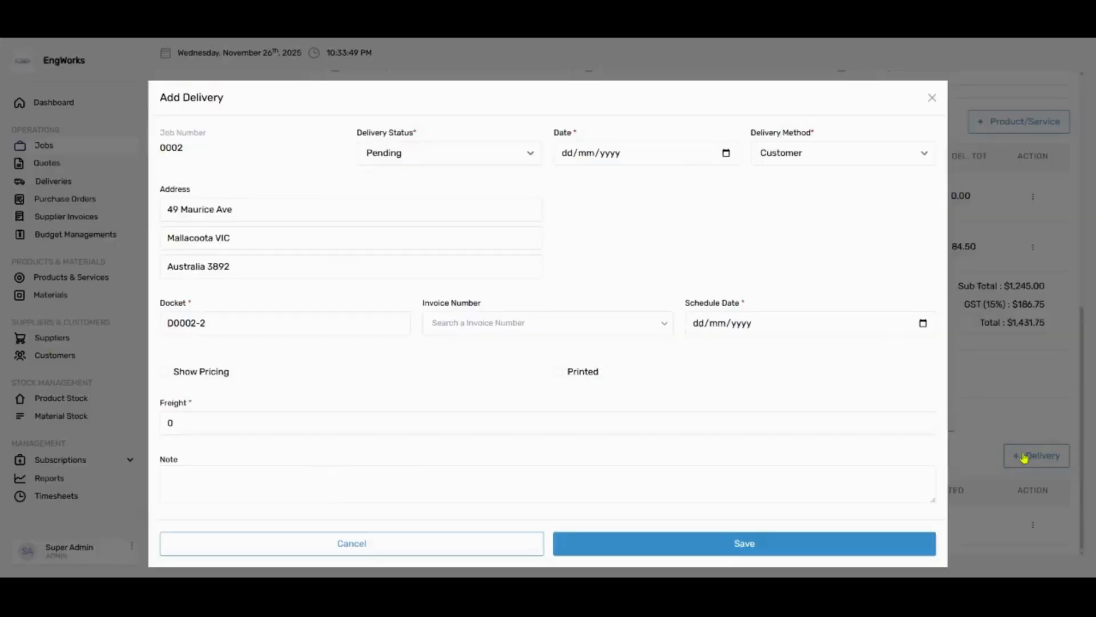
{"action": "left_click", "coordinate": [766, 170]}
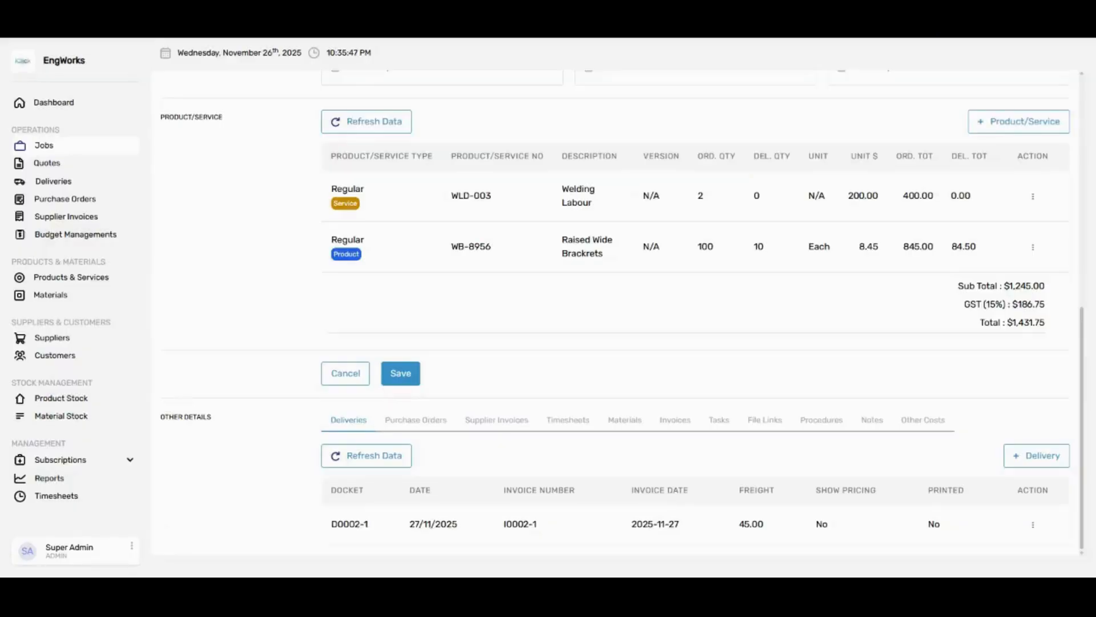
- Set the status of job 0002 to Ready to Invoice
{"action": "scroll", "coordinate": [864, 311], "scroll_direction": "up", "scroll_amount": 5}
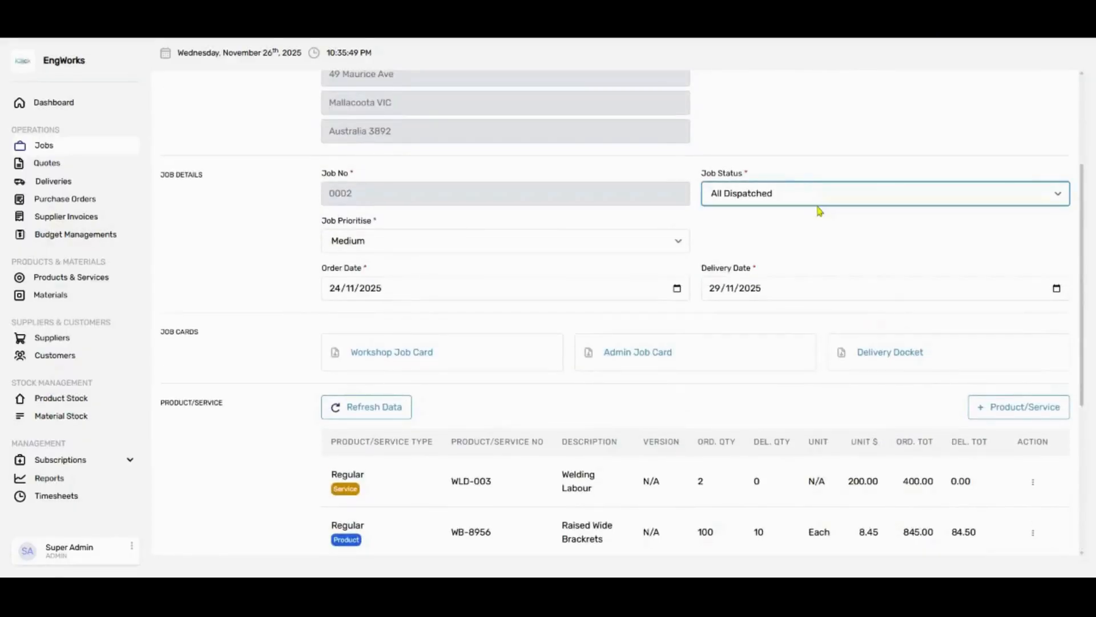
{"action": "left_click", "coordinate": [819, 211]}
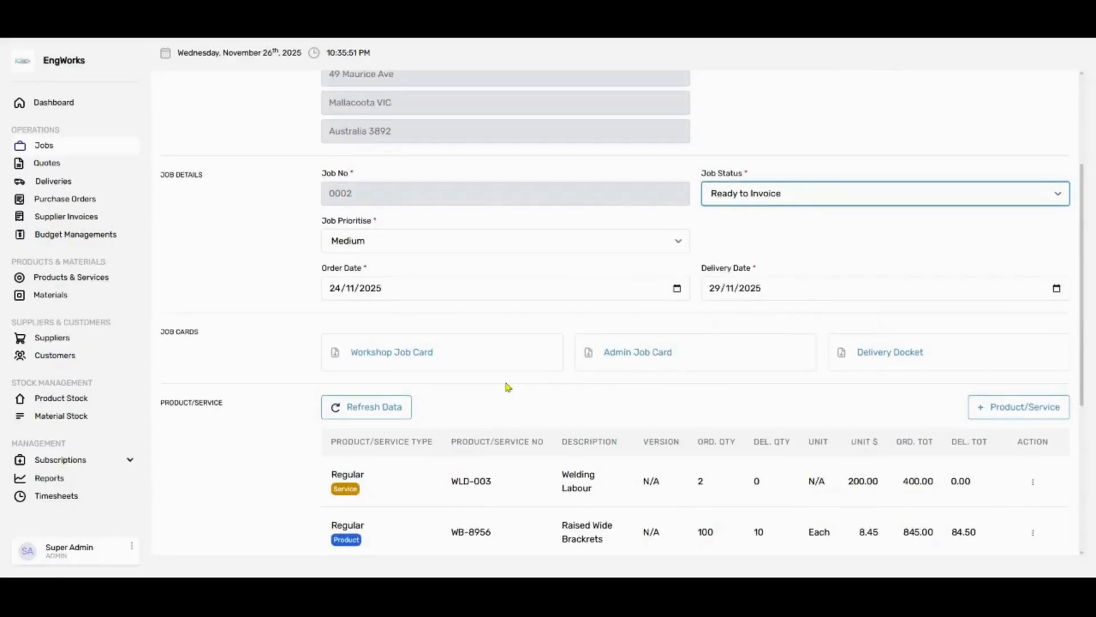
{"action": "scroll", "coordinate": [508, 387], "scroll_direction": "down", "scroll_amount": 3}
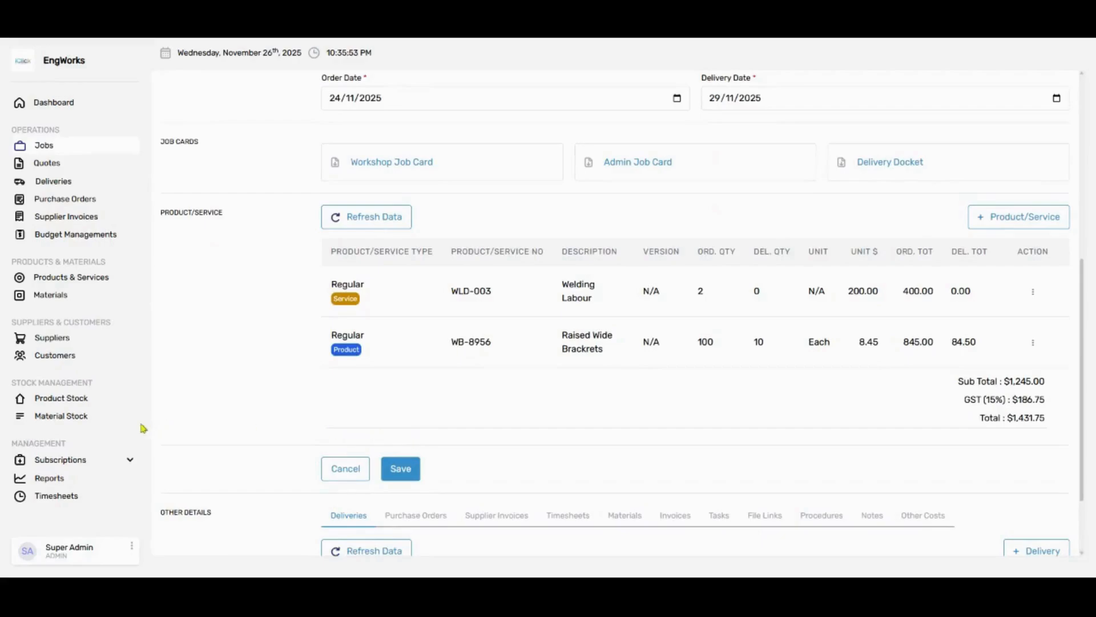
- Open the customer invoices list used for XERO Sync
{"action": "scroll", "coordinate": [75, 501], "scroll_direction": "down", "scroll_amount": 1}
{"action": "left_click", "coordinate": [84, 467]}
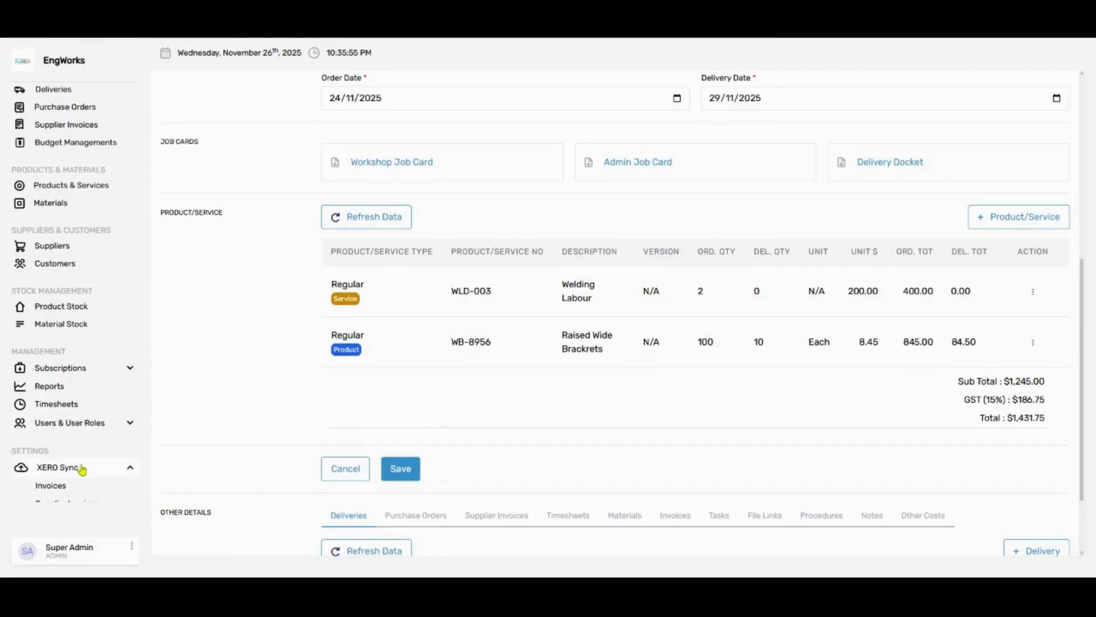
{"action": "left_click", "coordinate": [78, 481]}
{"action": "left_click", "coordinate": [77, 475]}
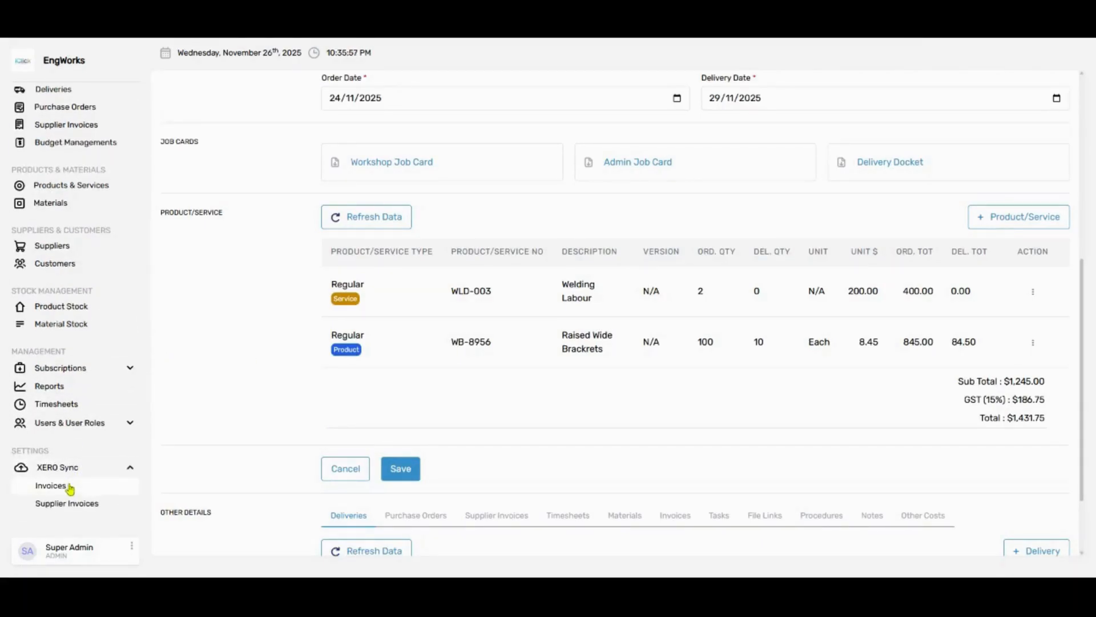
{"action": "left_click", "coordinate": [69, 484]}
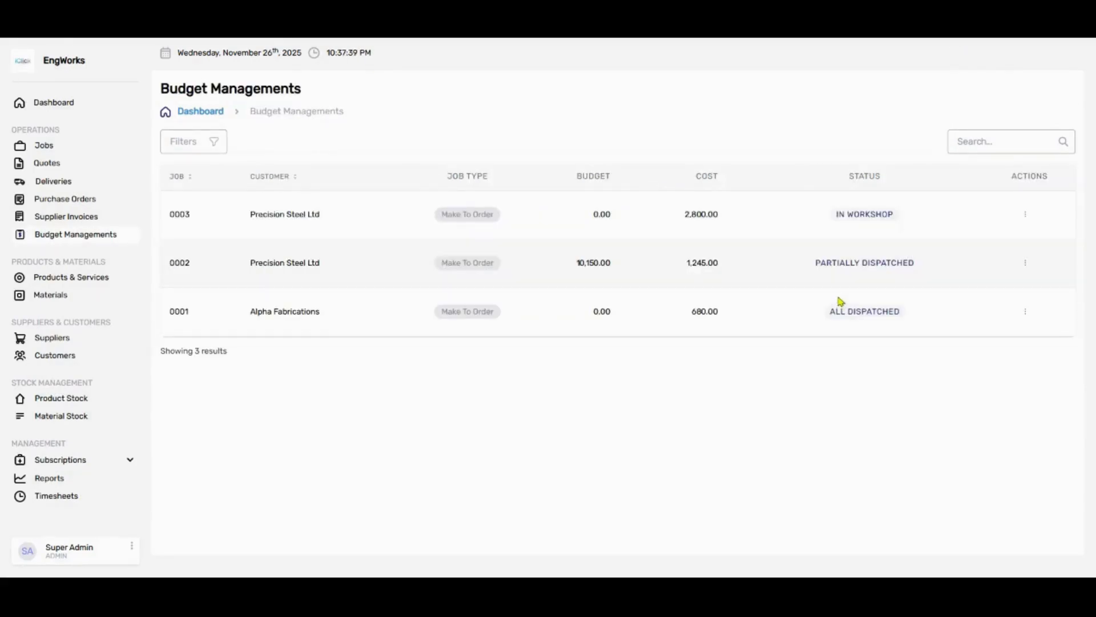
- Open the budget entry of Precision Steel Ltd job 0002 from the budget management list
{"action": "left_click", "coordinate": [1026, 266]}
{"action": "left_click", "coordinate": [992, 291]}
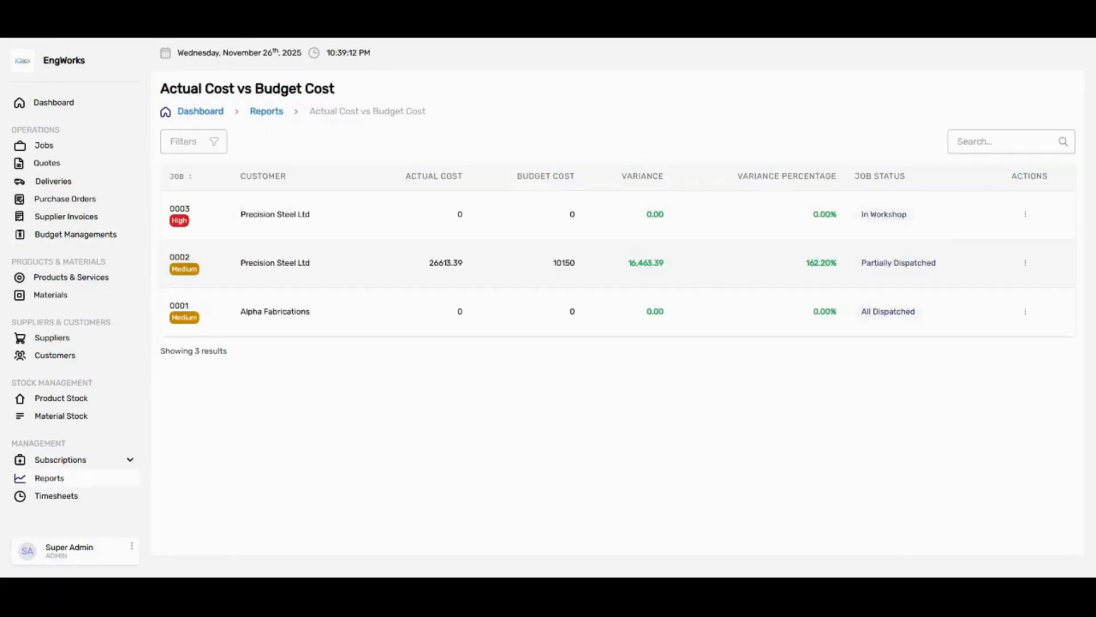
- Generate the Actual Cost vs Budget Cost report for job 0002 and review its cost sections
{"action": "left_click", "coordinate": [1026, 262]}
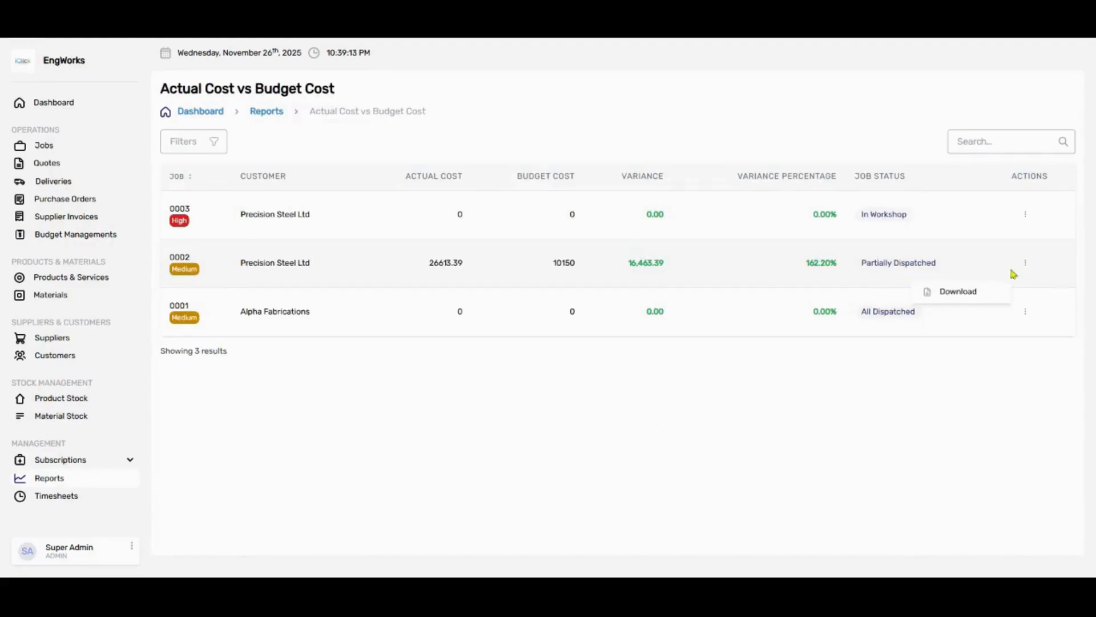
{"action": "left_click", "coordinate": [986, 292]}
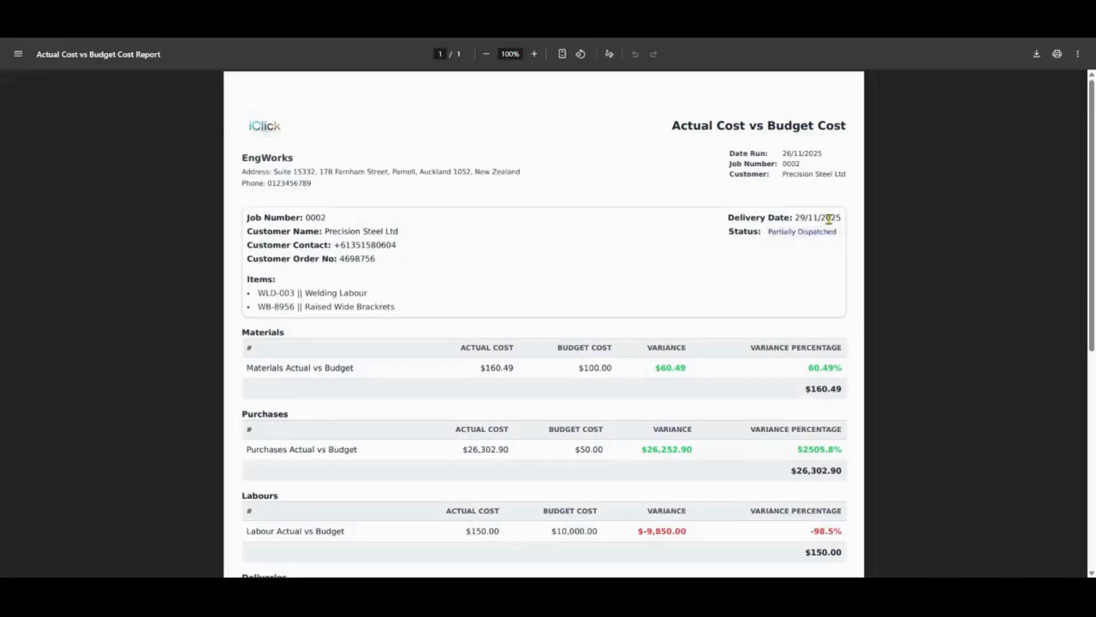
{"action": "scroll", "coordinate": [829, 218], "scroll_direction": "down", "scroll_amount": 3}
{"action": "scroll", "coordinate": [832, 224], "scroll_direction": "down", "scroll_amount": 2}
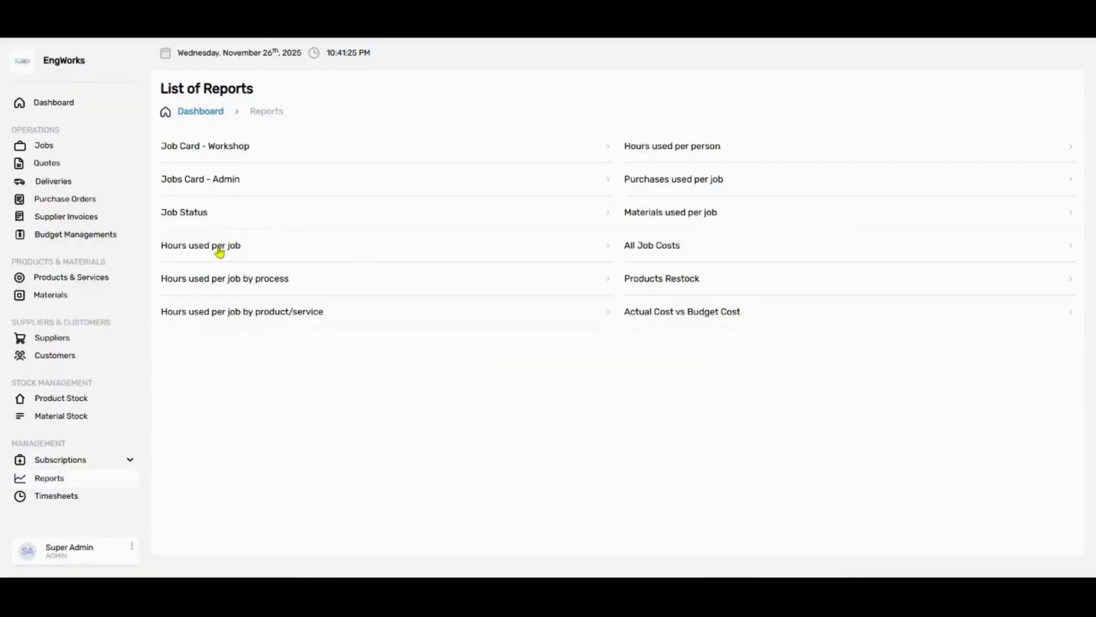
- View the Jobs Card - Admin, All Job Costs and Actual Cost vs Budget Cost reports in turn
{"action": "left_click", "coordinate": [235, 184]}
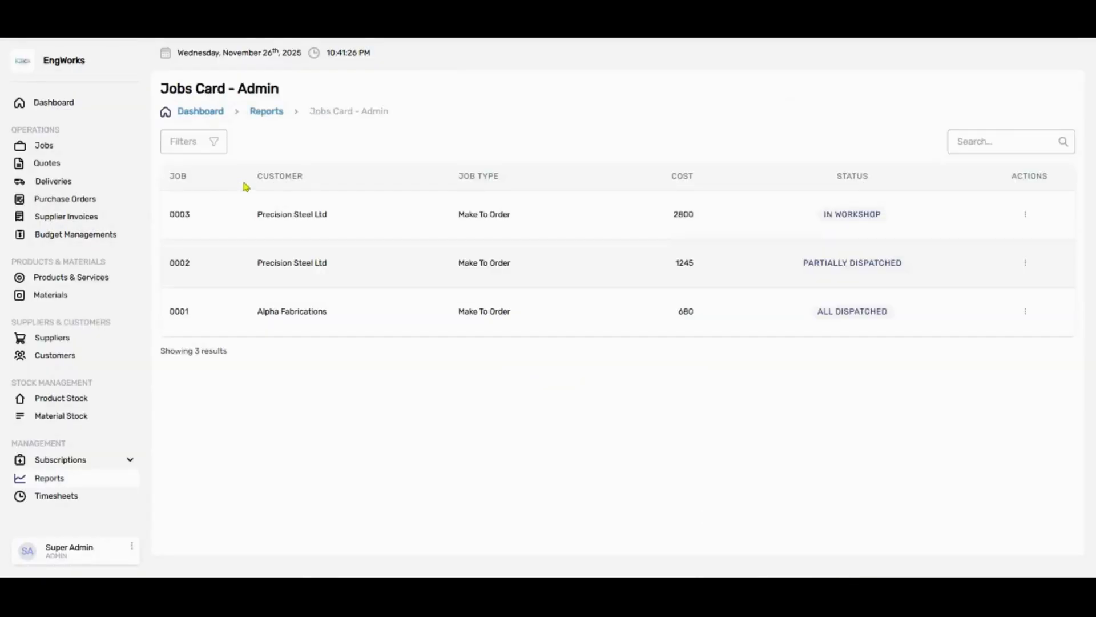
{"action": "left_click", "coordinate": [262, 112]}
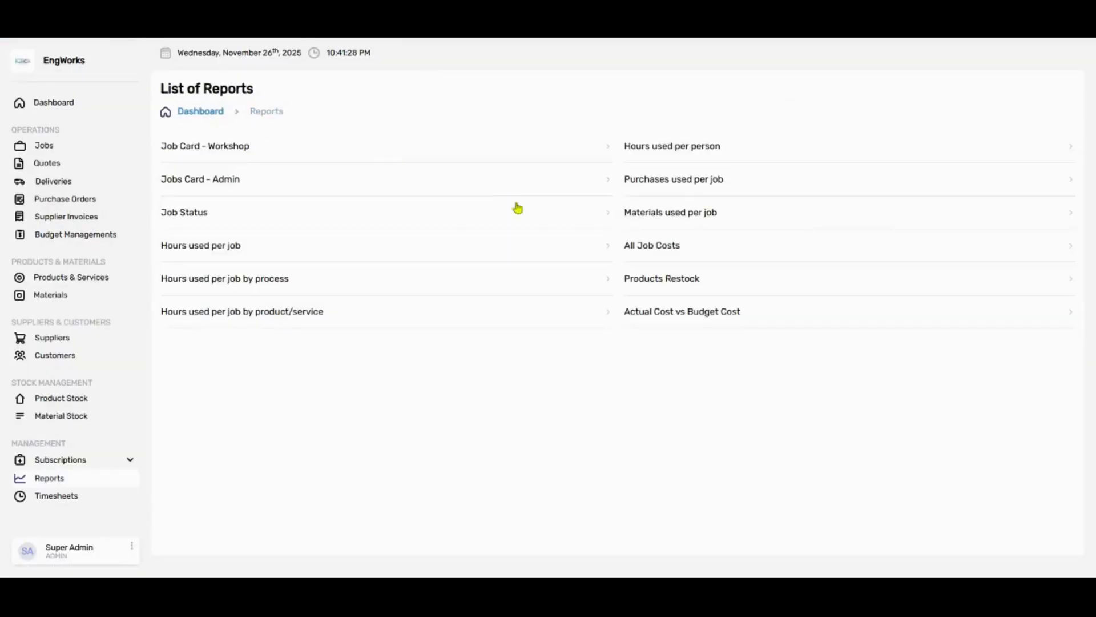
{"action": "left_click", "coordinate": [654, 251]}
{"action": "left_click", "coordinate": [279, 117]}
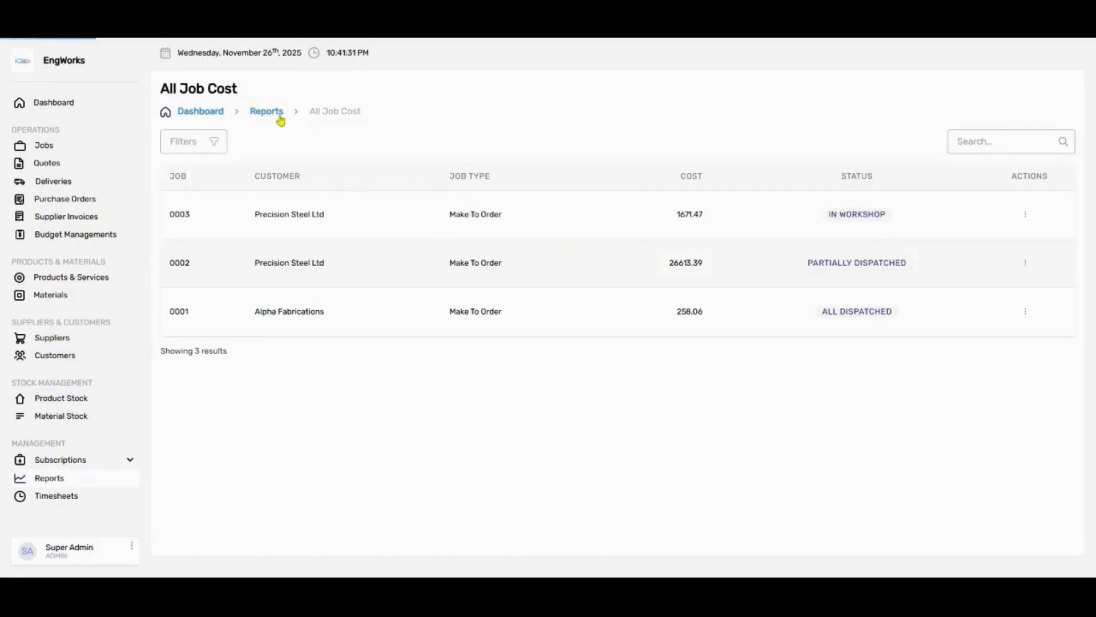
{"action": "left_click", "coordinate": [688, 322]}
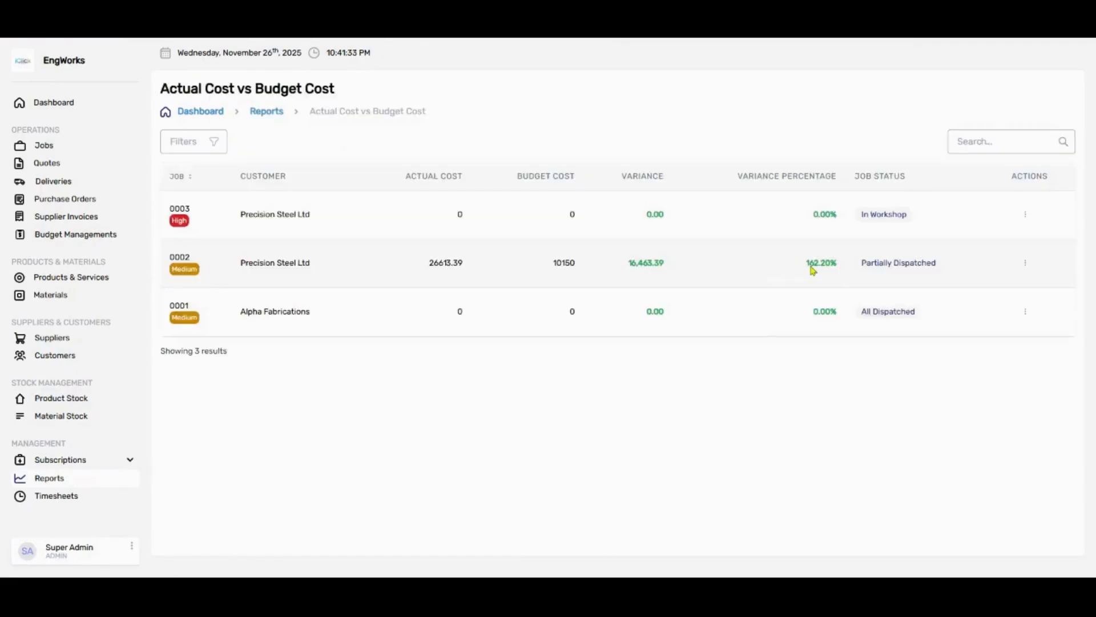